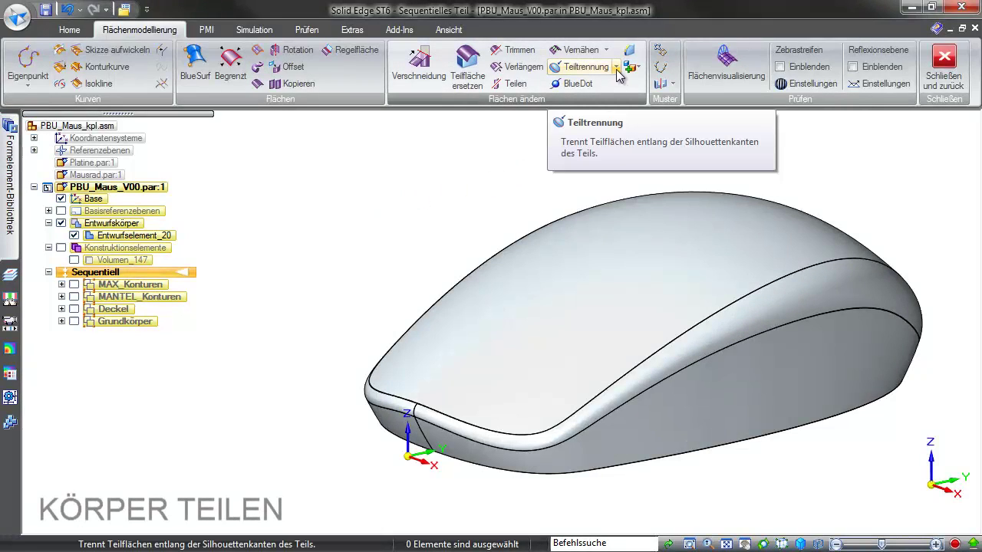
- Start a Trennfläche on the base plane using the mouse body's edge chain
click(615, 66)
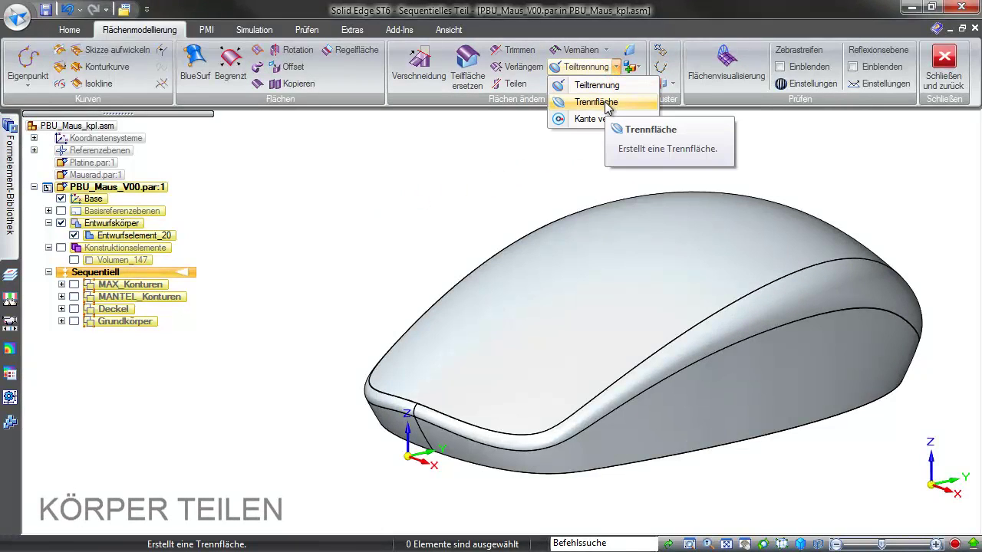
click(608, 104)
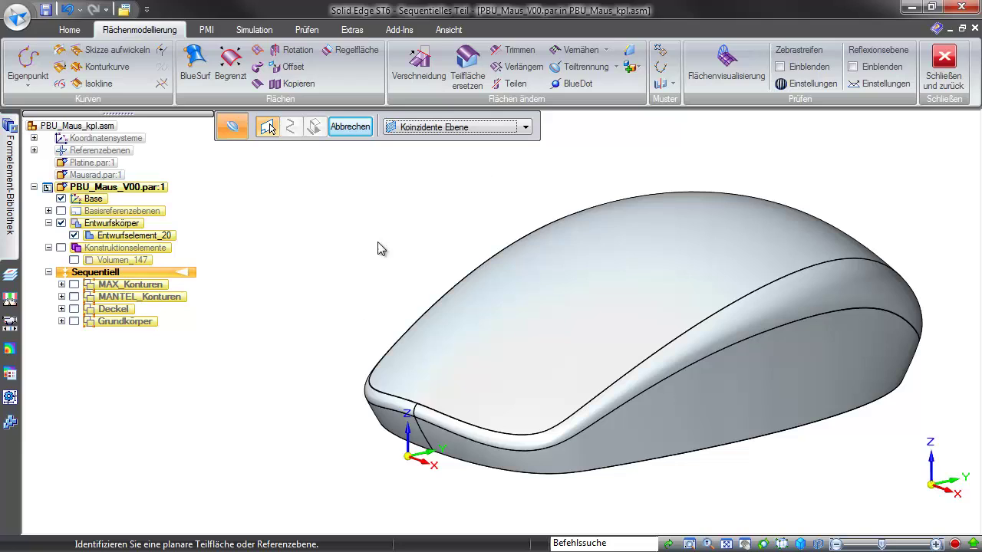
click(441, 461)
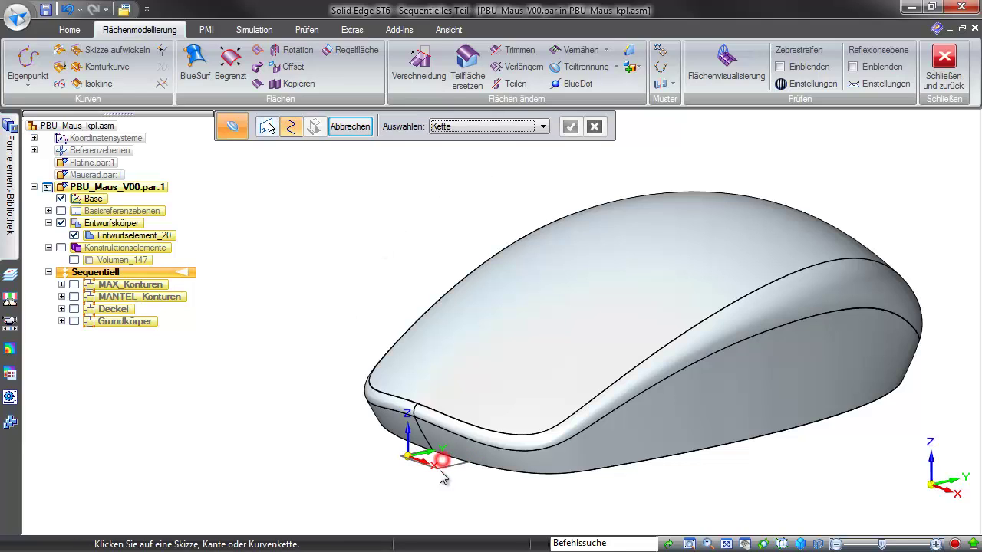
click(597, 422)
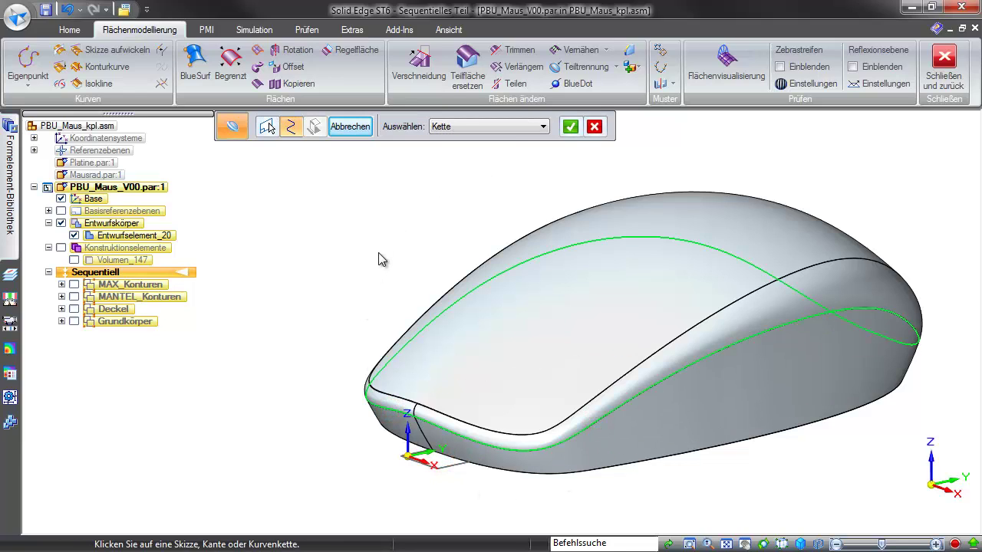
key(Return)
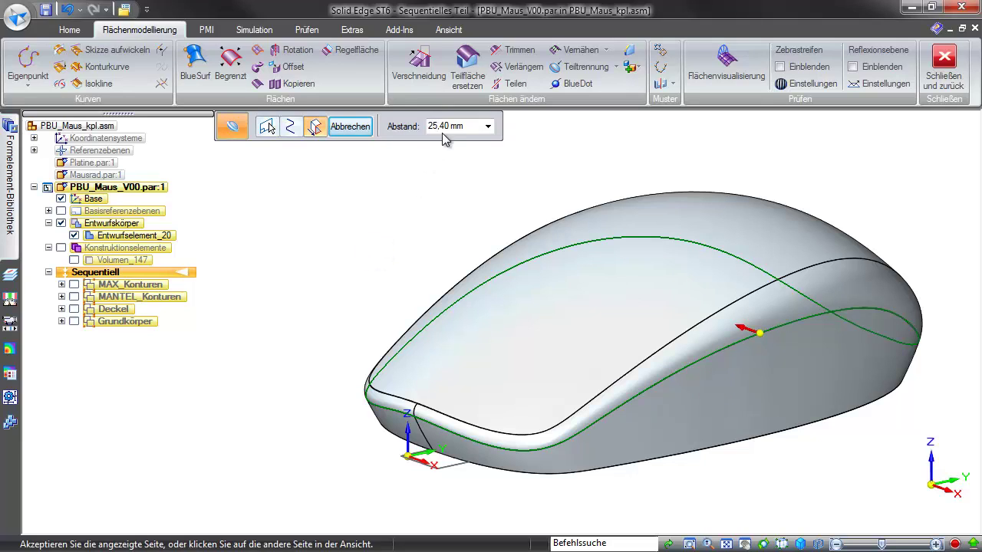
- Set the partition surface distance to 10 mm and finish Trennfläche 7
click(444, 127)
text(10)
key(Return)
click(327, 198)
click(340, 126)
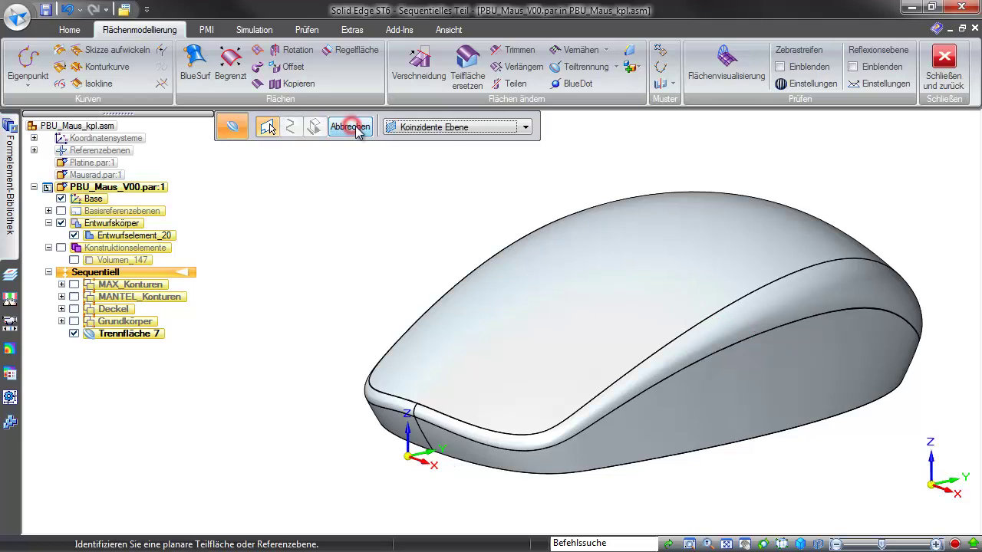
click(355, 126)
- Briefly hide and reshow the mouse body to inspect the partition surface
click(74, 235)
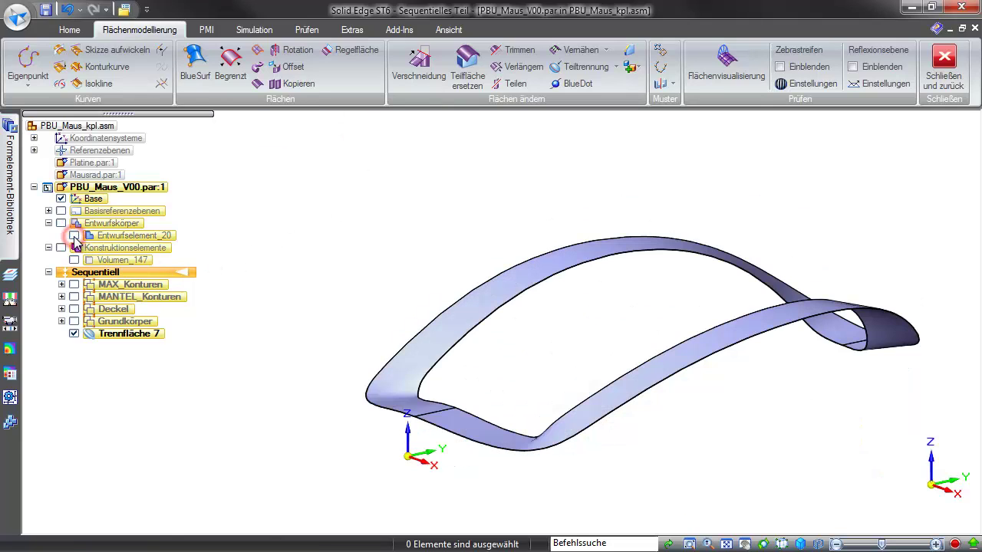
click(74, 235)
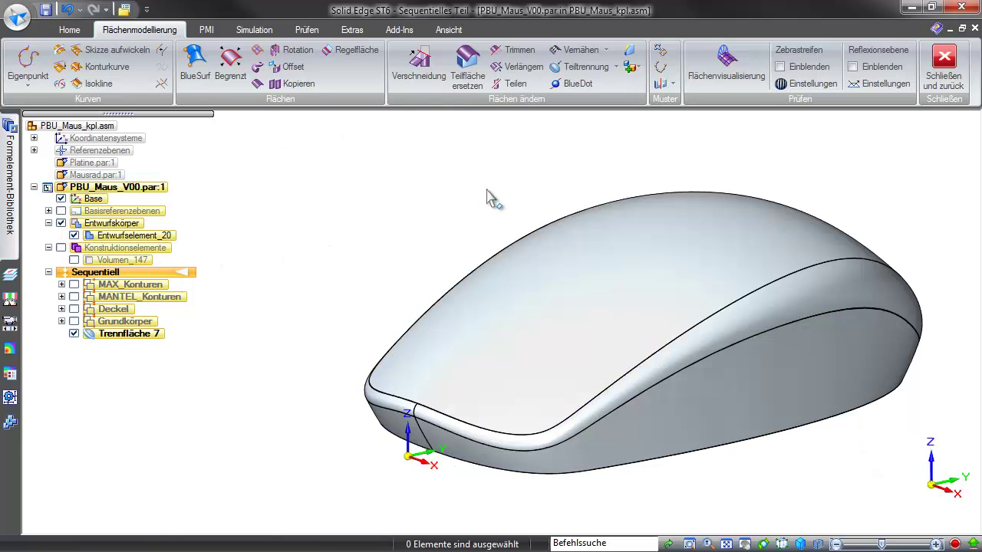
click(632, 67)
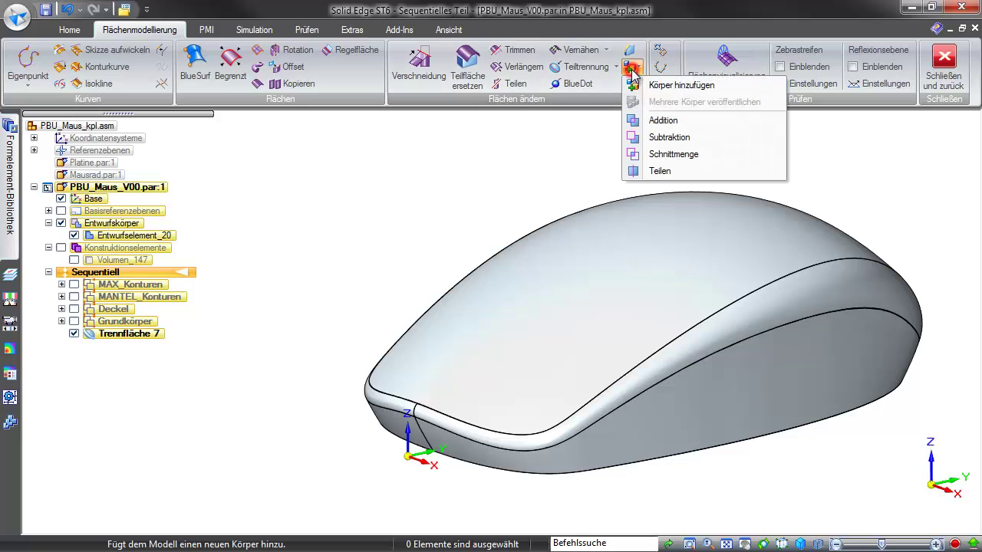
- Split the mouse body with Trennfläche 7 into Entwurfselement_20 and Entwurfselement_21
click(642, 171)
click(566, 230)
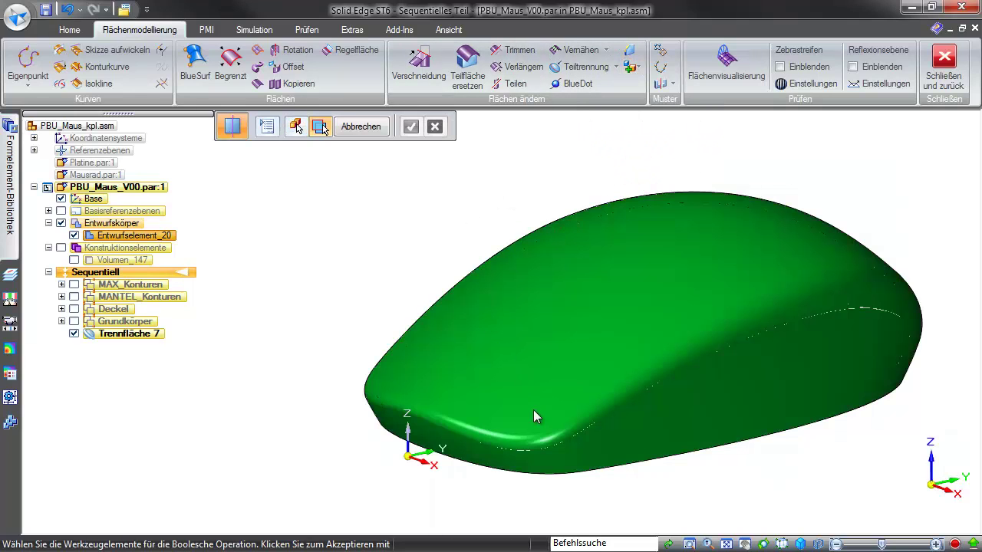
click(547, 441)
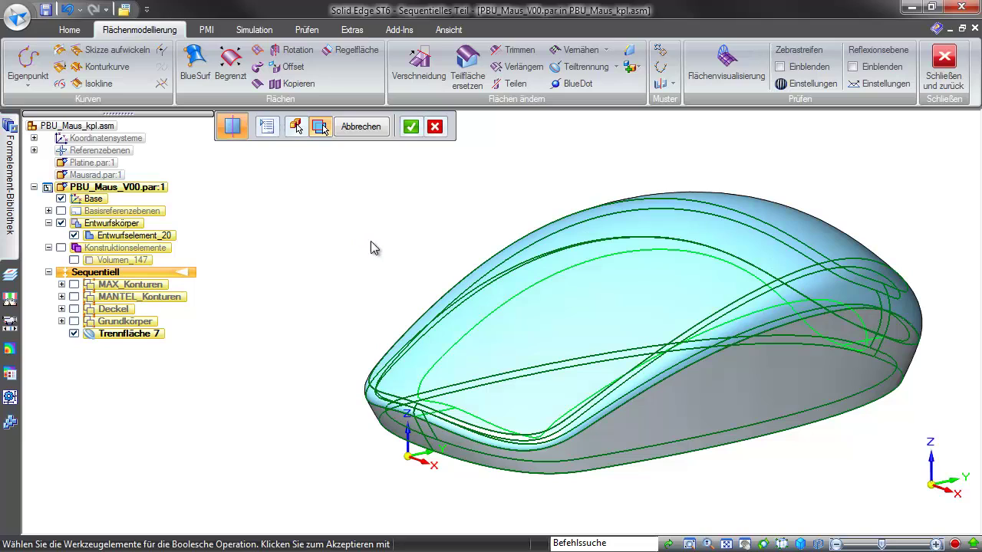
click(412, 127)
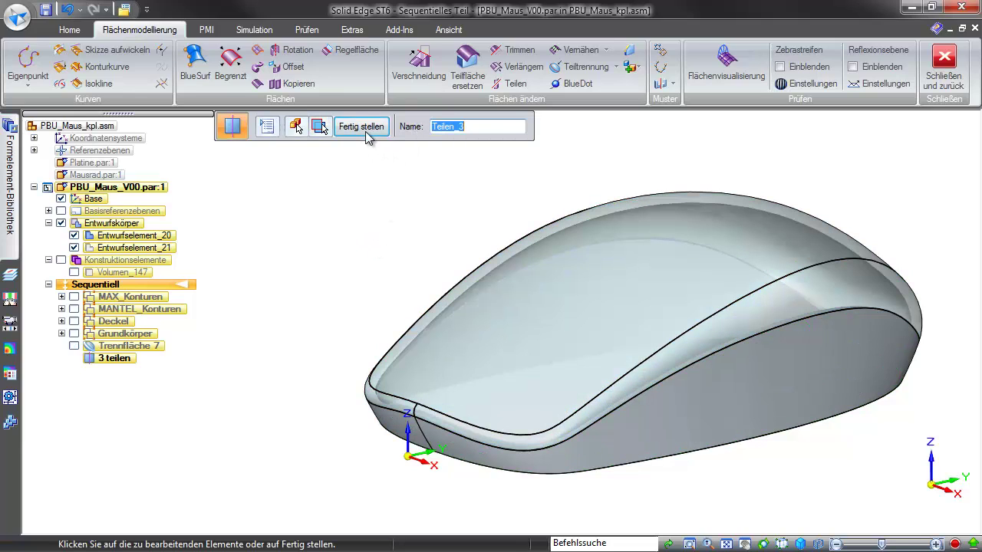
click(362, 129)
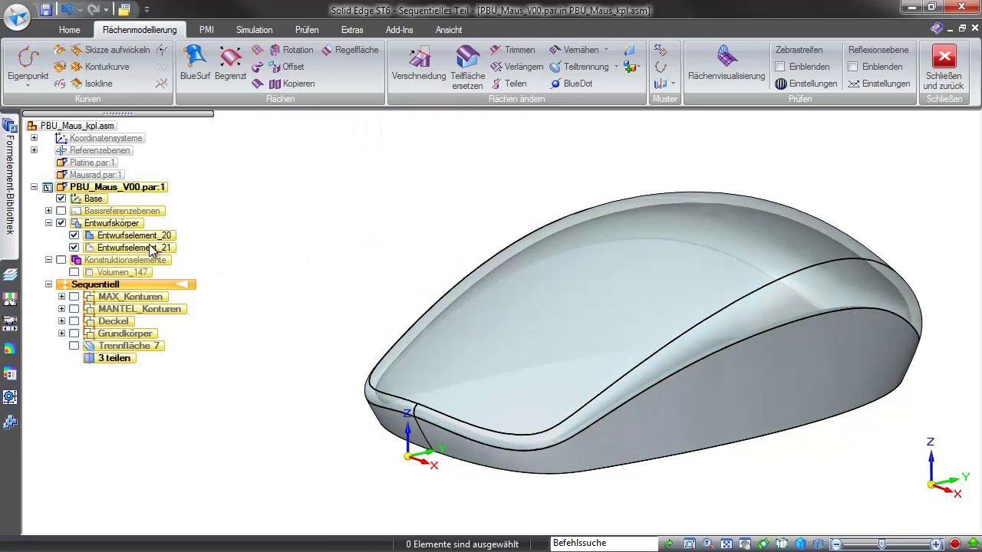
- Toggle the lower and upper bodies' visibility to check the split
click(74, 236)
click(73, 236)
click(73, 248)
click(74, 248)
- Rename Entwurfselement_20 to Unterschale and Entwurfselement_21 to Oberschale
click(115, 238)
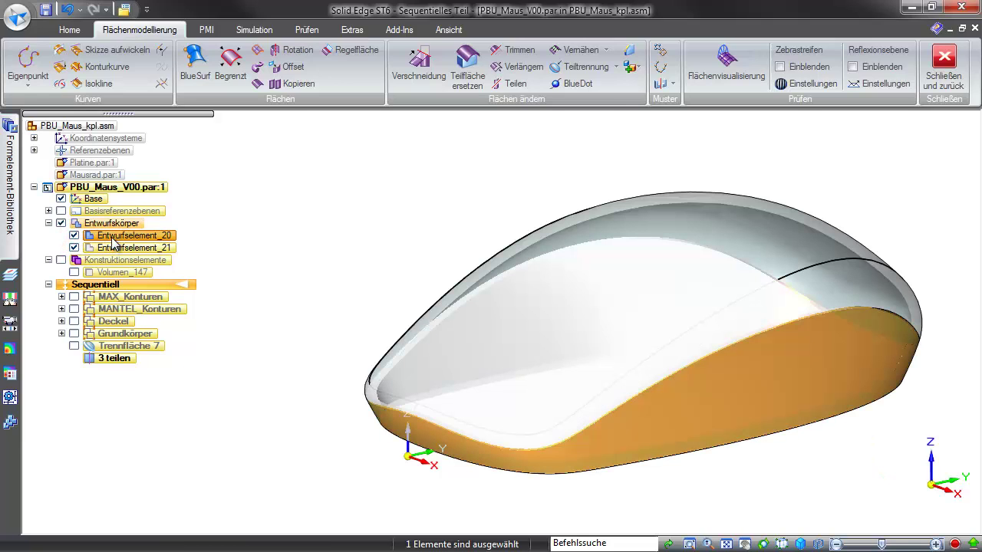
click(113, 239)
text(Unterscha)
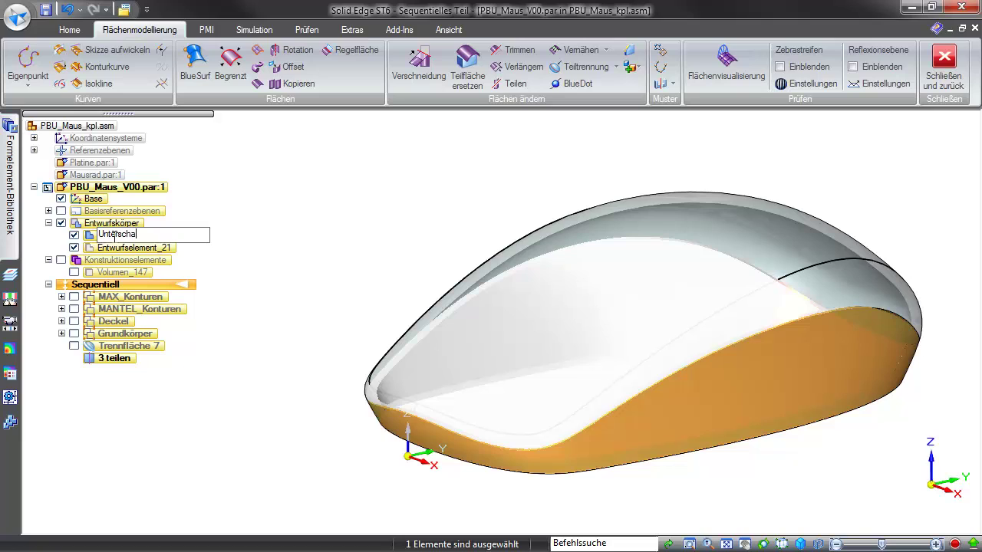
text(le)
key(Return)
click(121, 248)
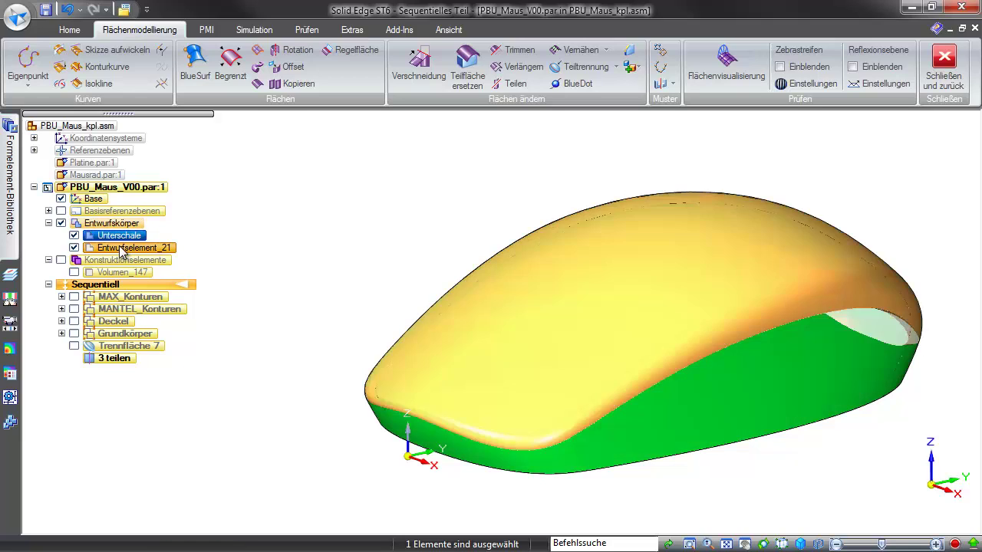
click(120, 249)
text(Oberschale)
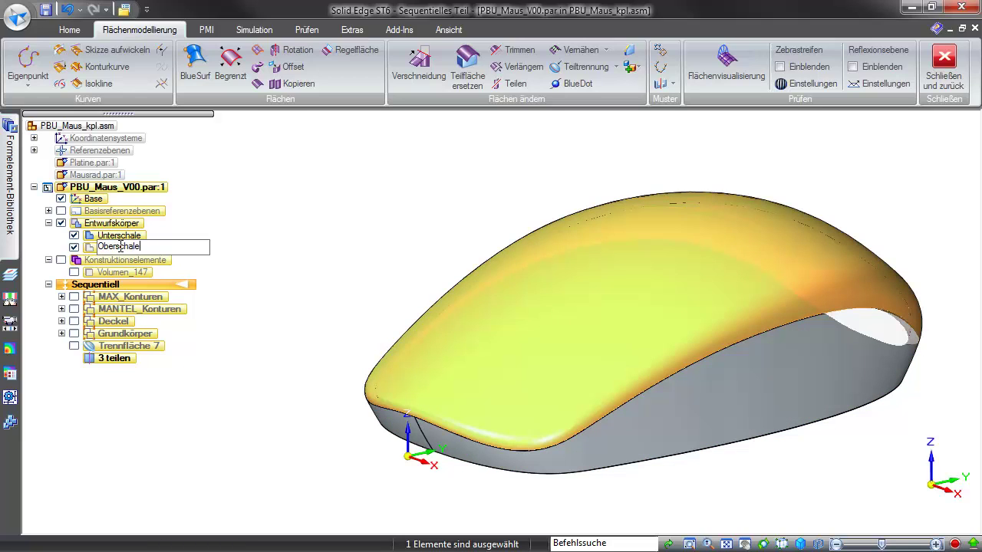
key(Return)
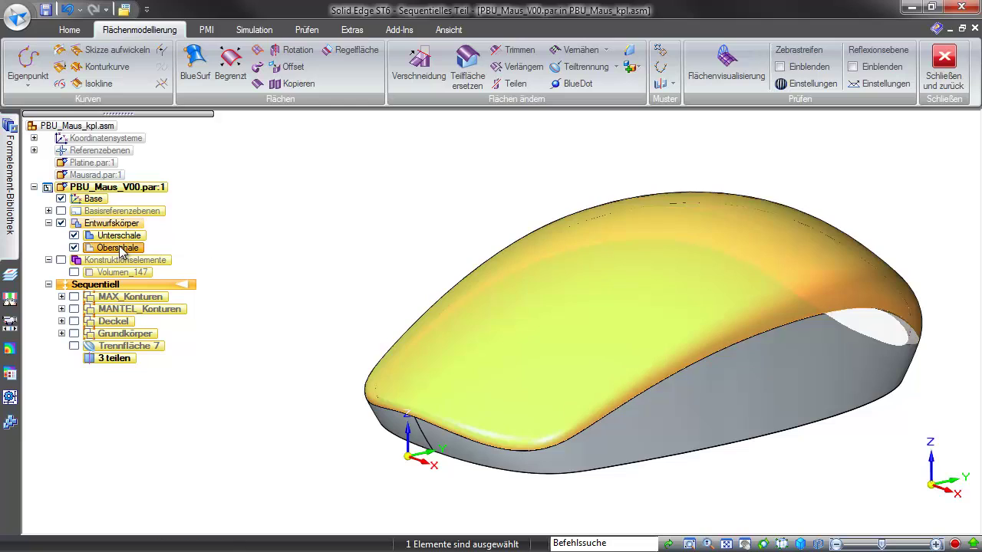
click(304, 222)
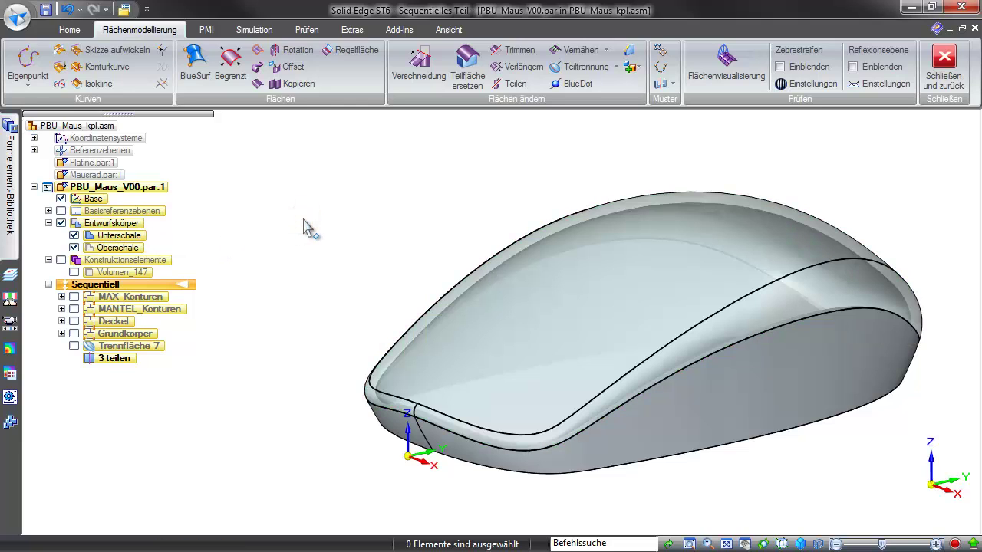
- Add a new part body named Tastenfläche
click(630, 69)
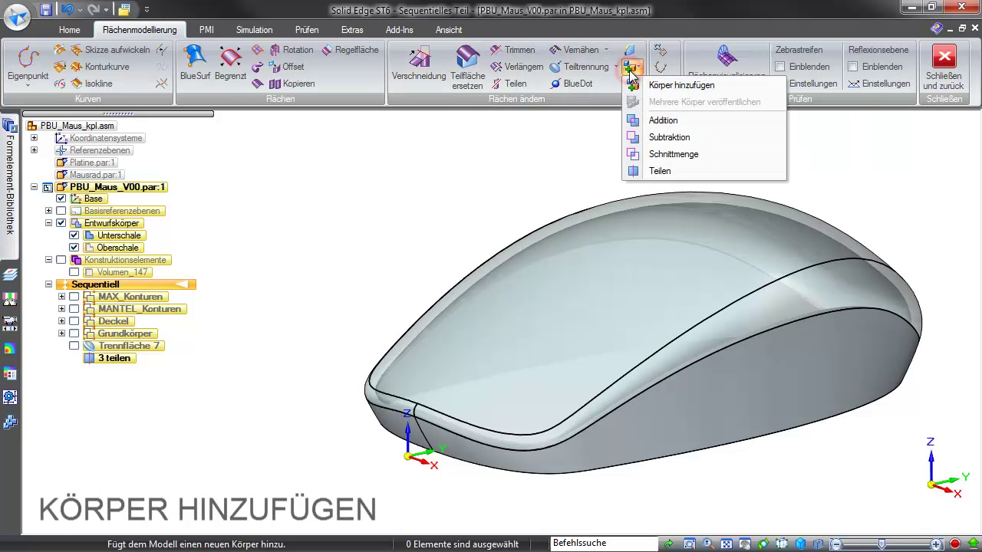
click(675, 85)
text(Tas)
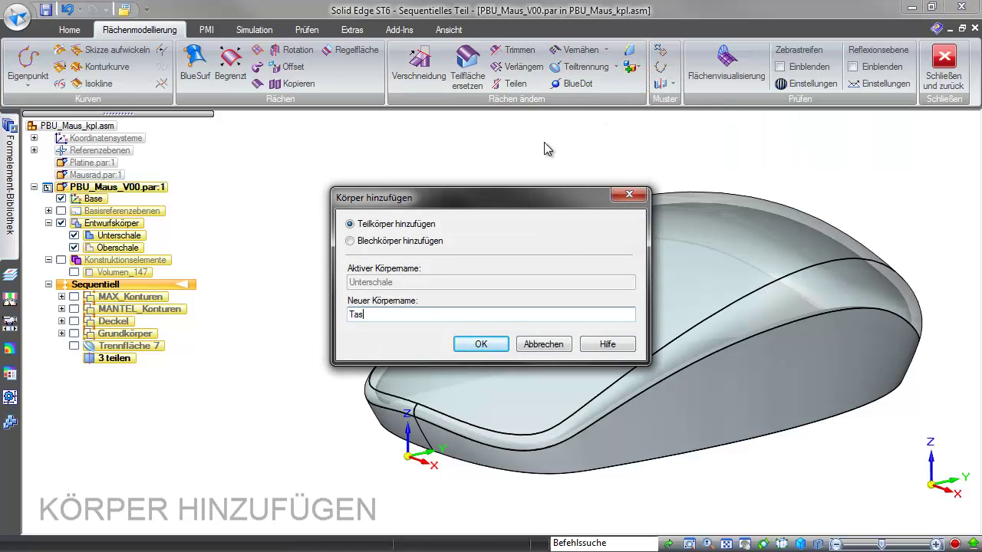
text(tenfläche)
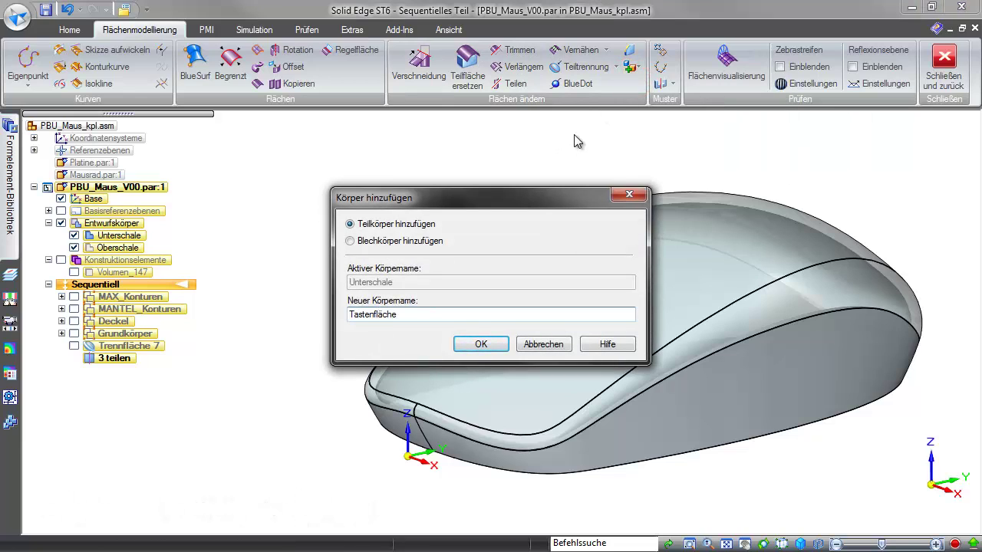
click(480, 344)
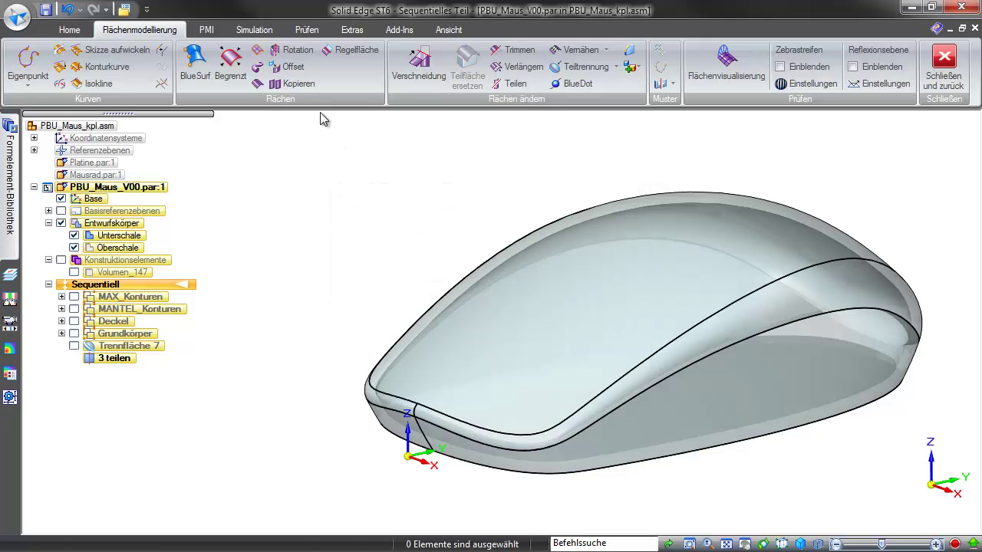
- Copy the upper shell's top face as a copied surface
click(299, 84)
click(409, 350)
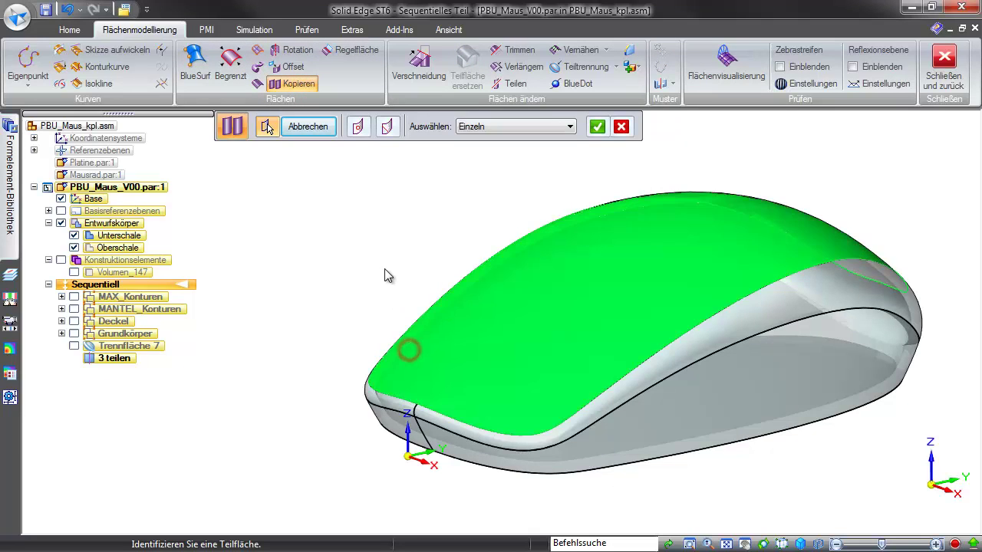
right_click(382, 268)
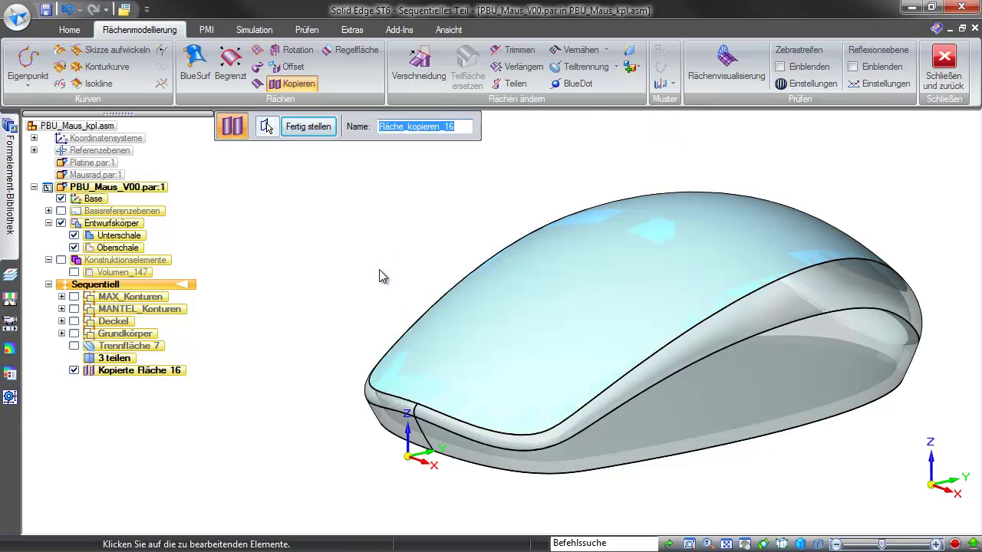
click(305, 127)
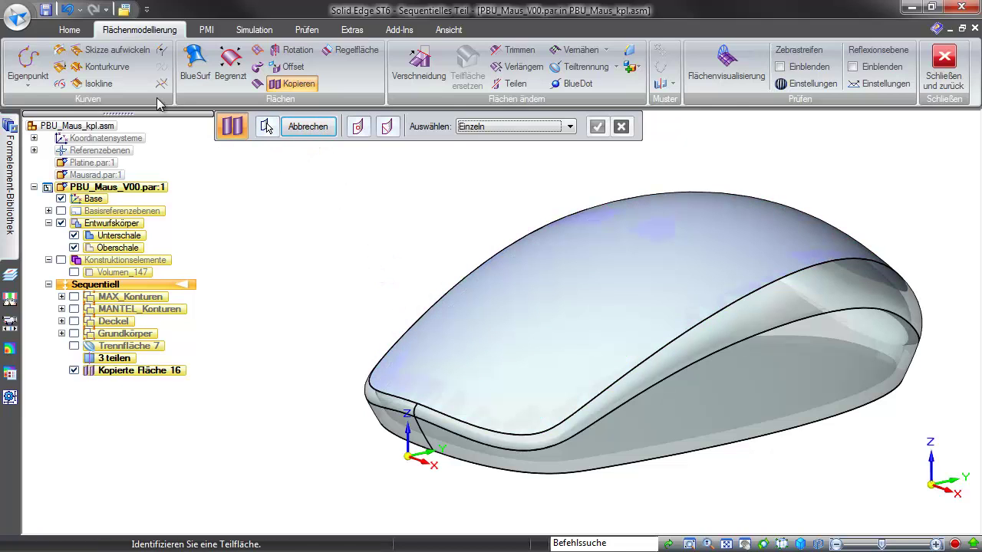
- Hide the Unterschale and Oberschale shells so only the copied surface shows
click(69, 30)
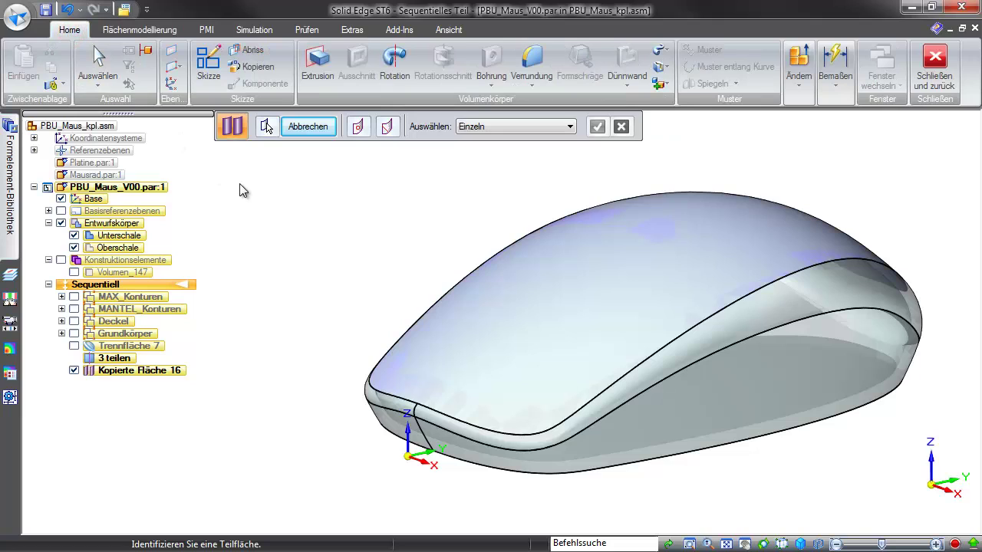
click(74, 236)
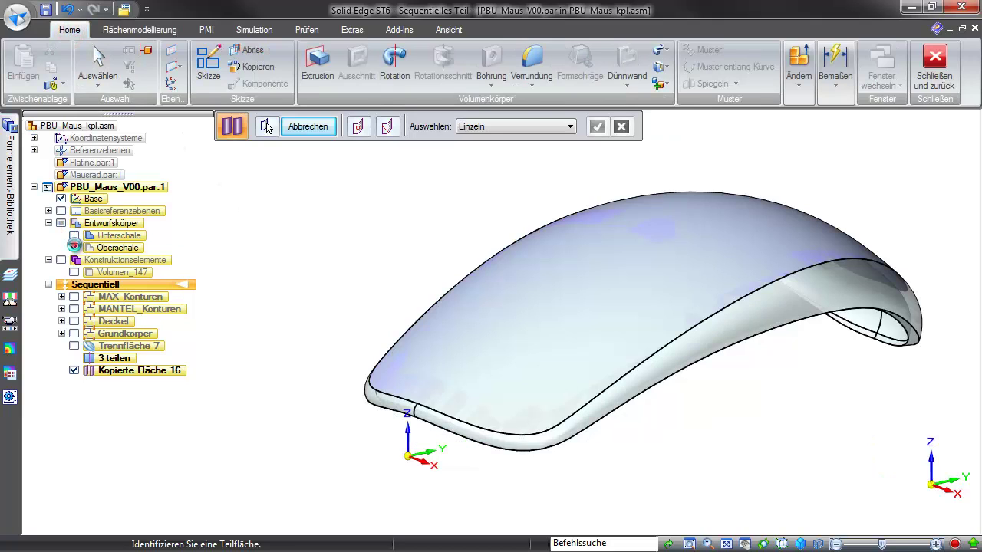
click(74, 247)
- Thicken the copied surface into Verstärkung 13 for Tastenfläche, then show Oberschale again
click(660, 50)
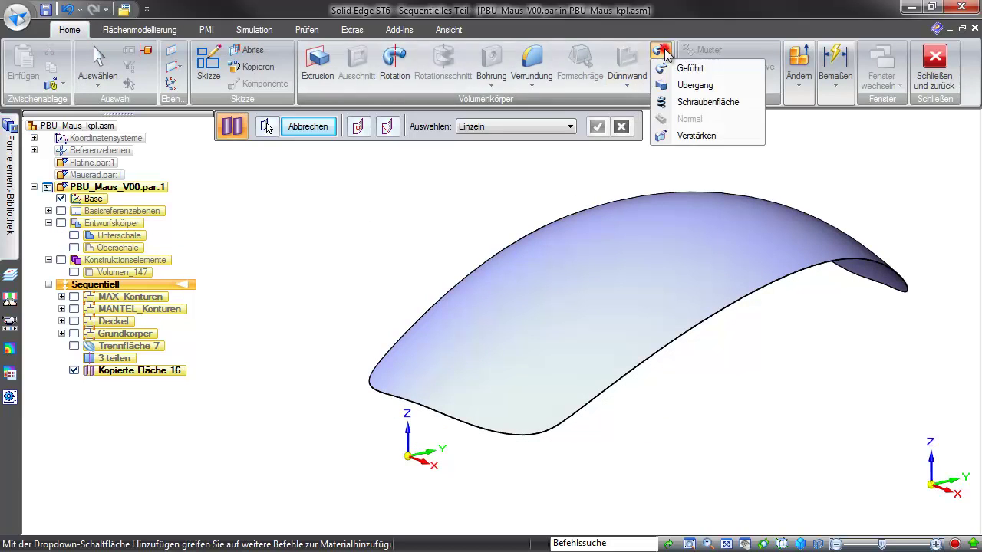
click(674, 134)
click(486, 286)
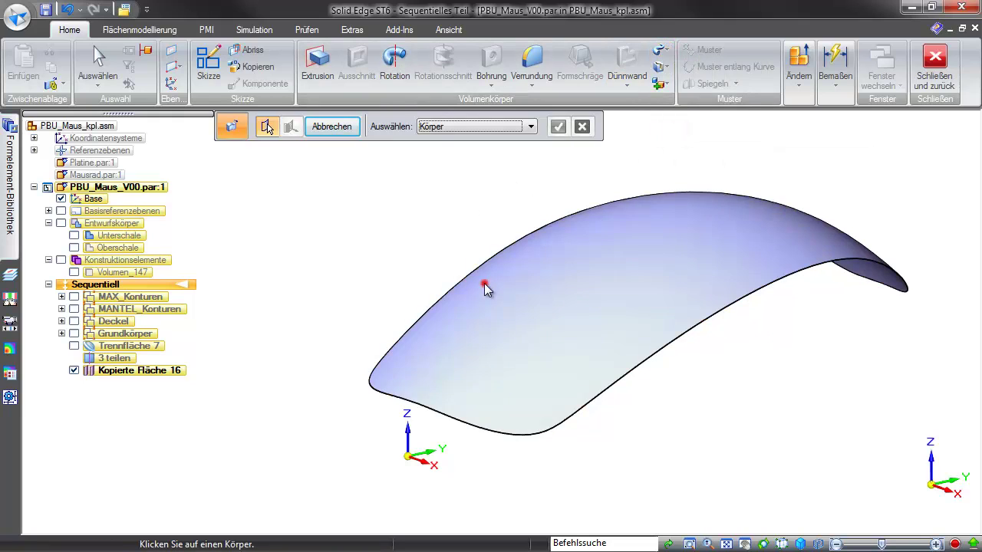
click(647, 445)
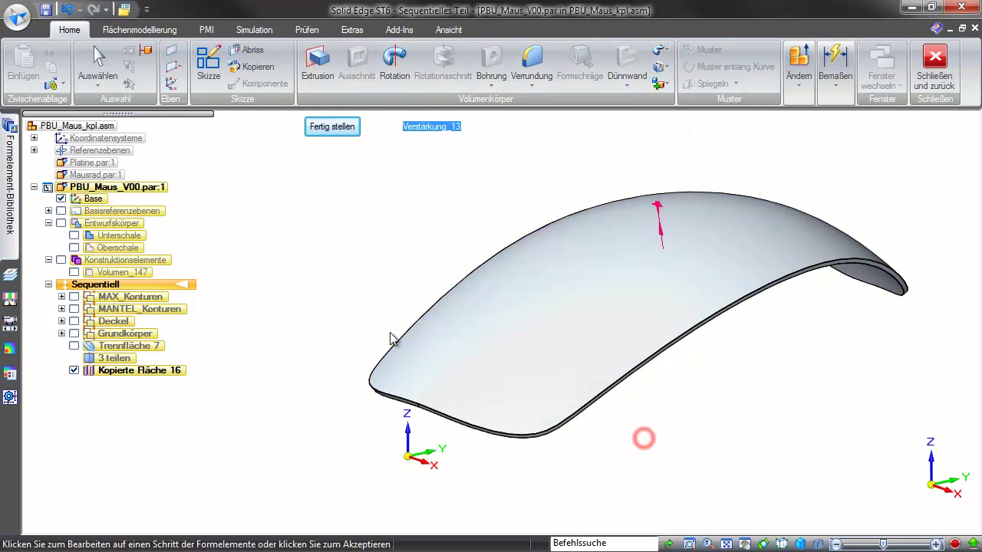
click(333, 126)
click(342, 128)
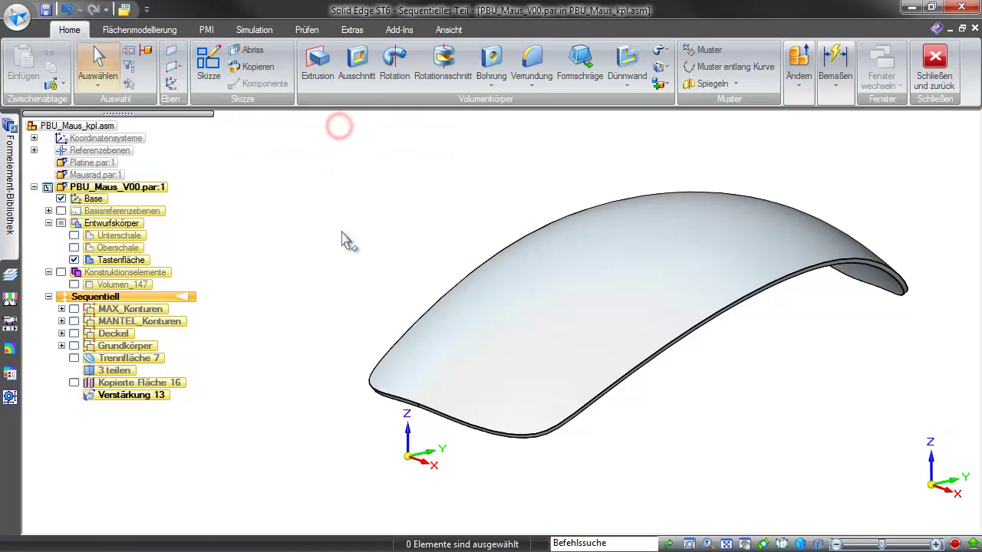
click(74, 248)
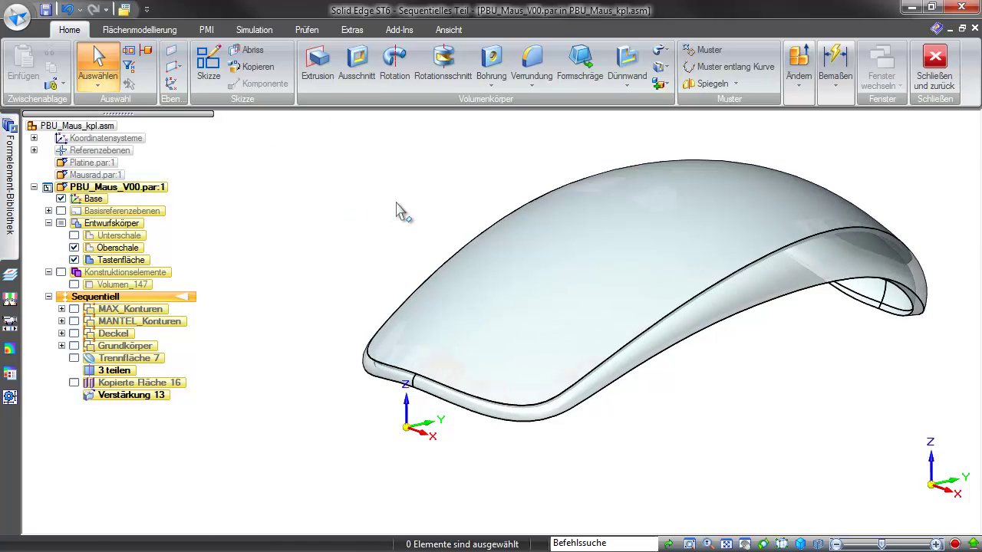
- Subtract the Tastenfläche body from Oberschale, creating 16 subtrahieren
click(658, 84)
click(679, 151)
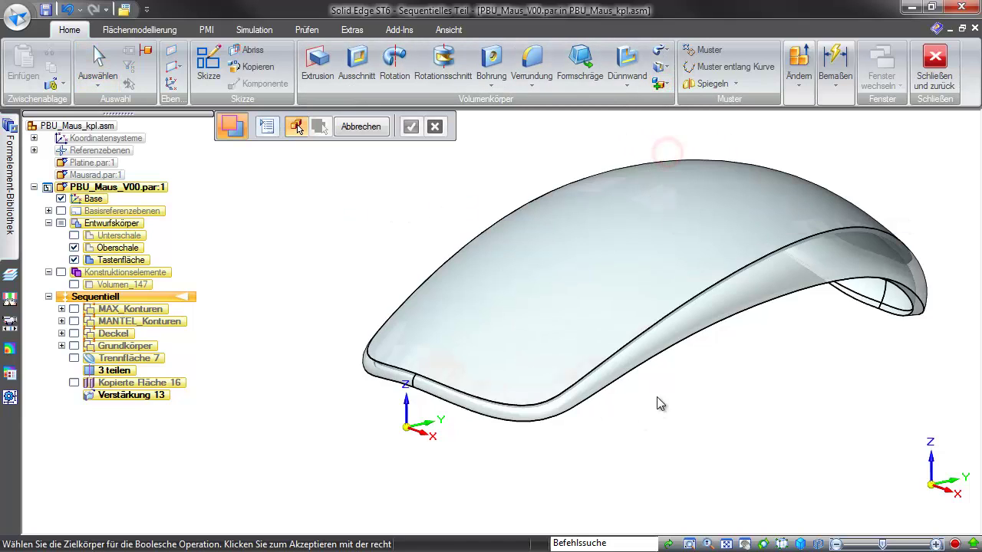
click(654, 361)
right_click(362, 284)
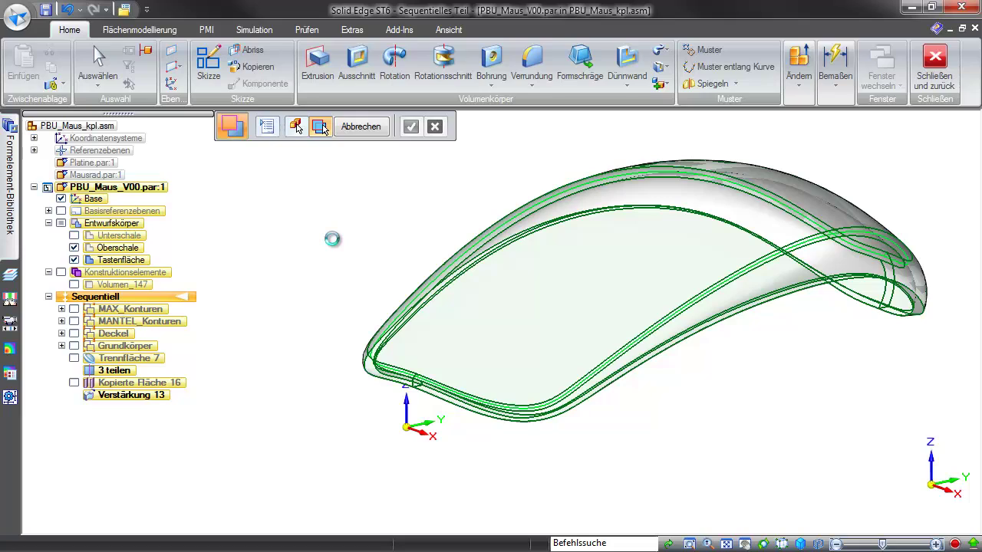
click(411, 128)
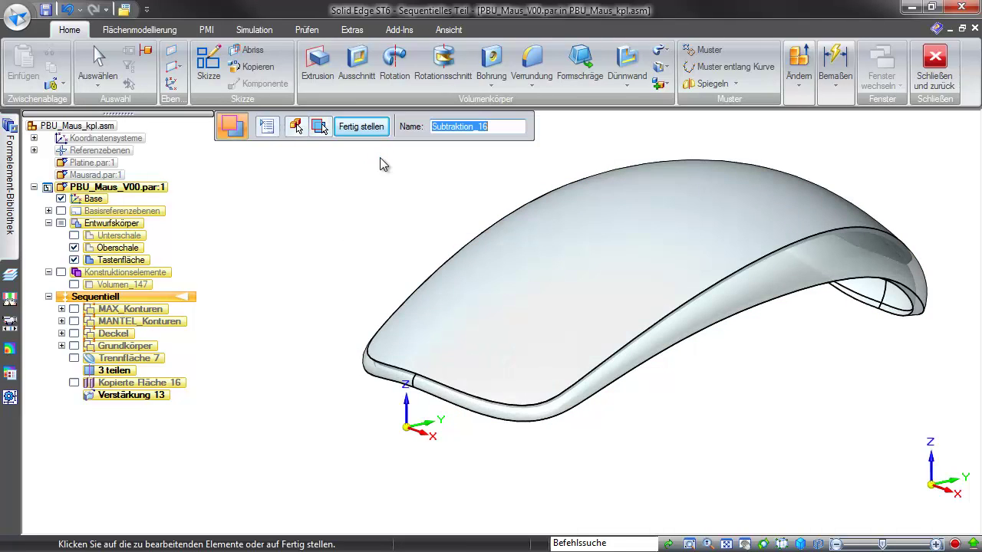
click(366, 129)
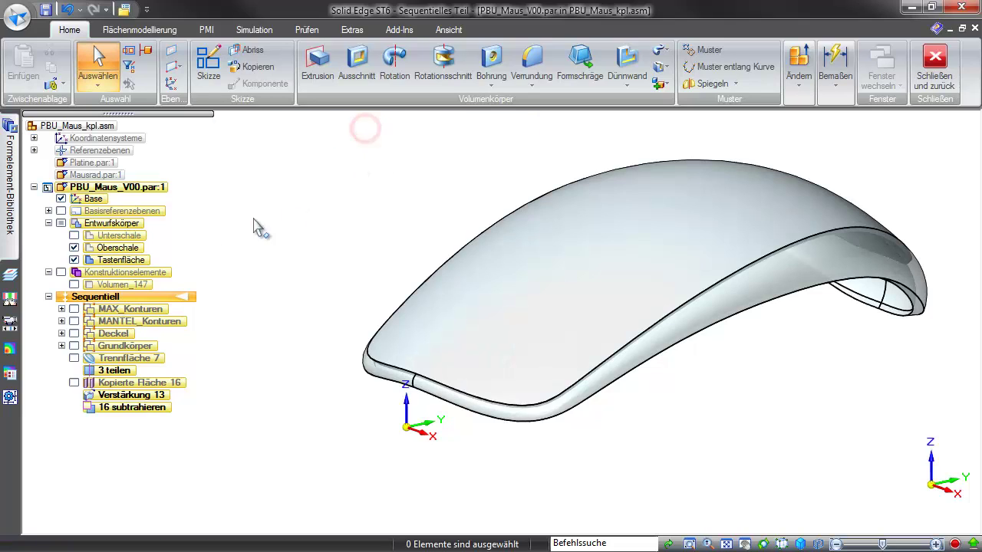
- Display only the Unterschale shell
click(74, 236)
click(61, 224)
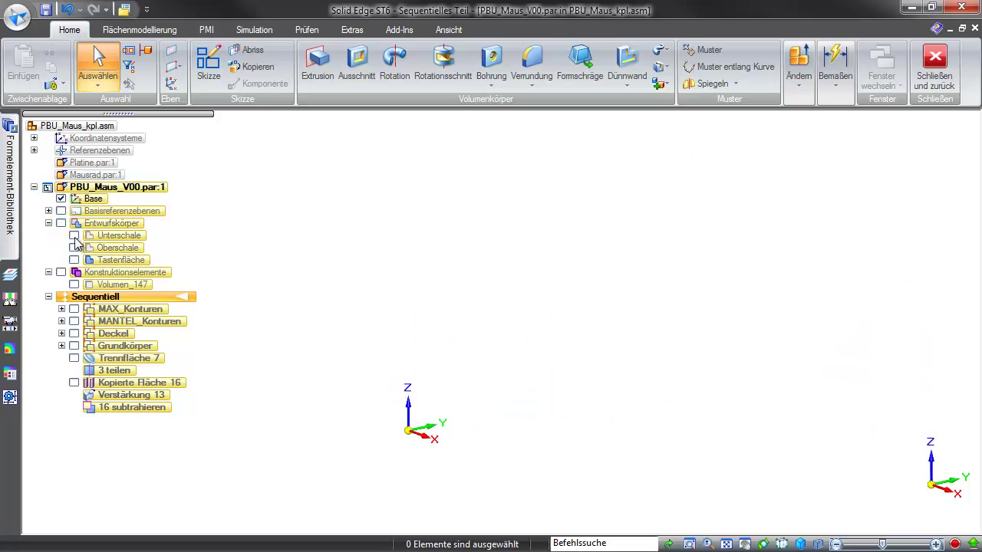
click(74, 236)
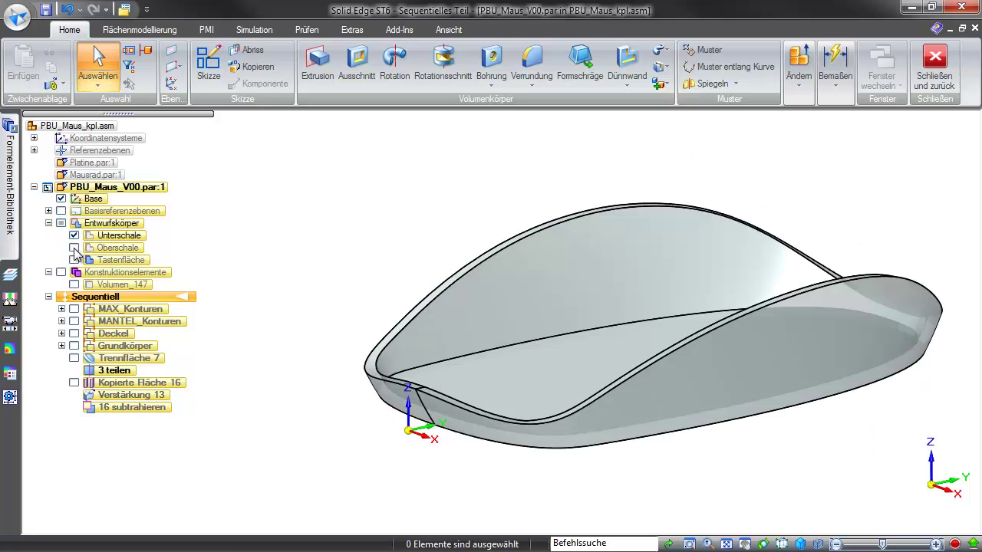
- Show Oberschale and Tastenfläche, then group Trennfläche 7 through 16 subtrahieren
click(74, 248)
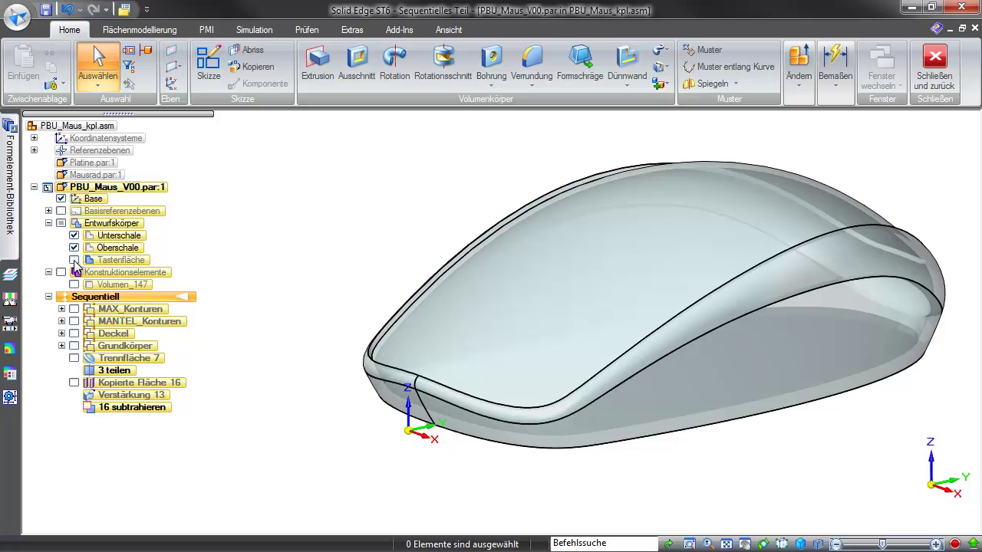
click(74, 260)
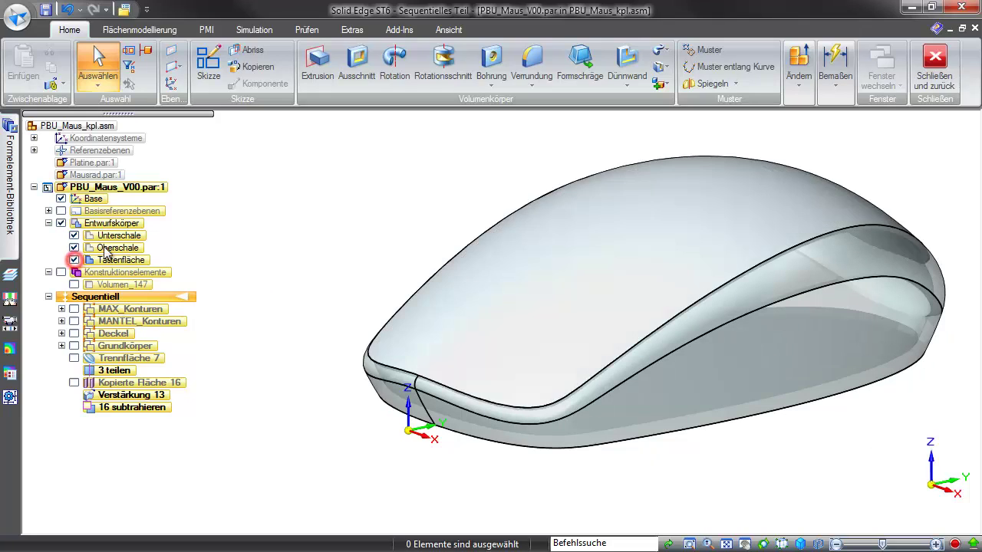
click(146, 360)
shift+click(138, 408)
right_click(165, 419)
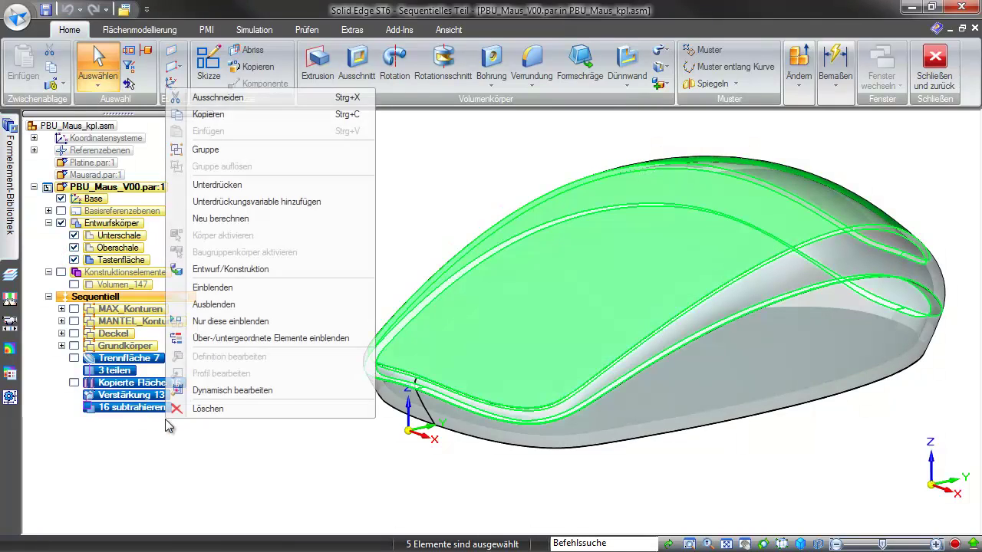
click(205, 150)
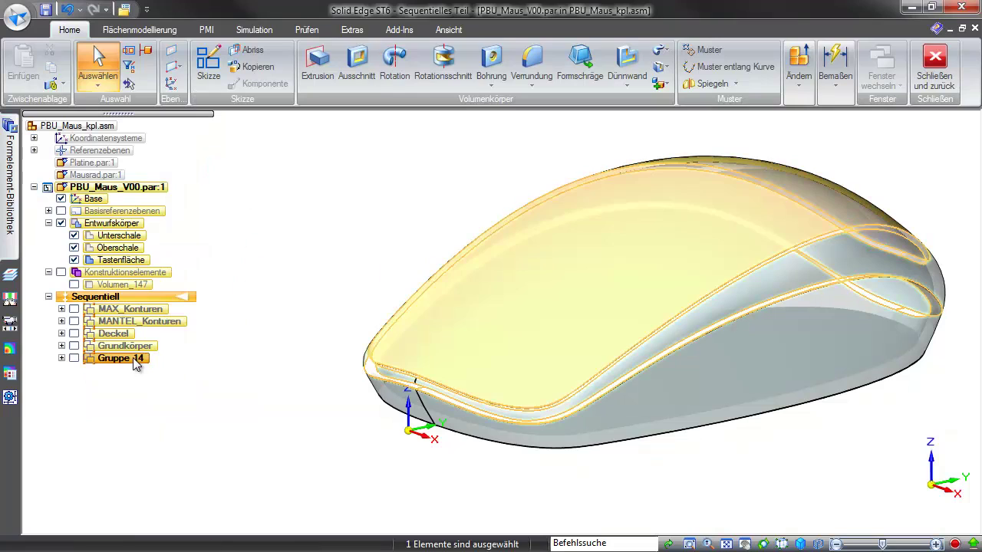
- Rename the new group Gruppe 14 to Teilen
click(134, 358)
text(Teilen)
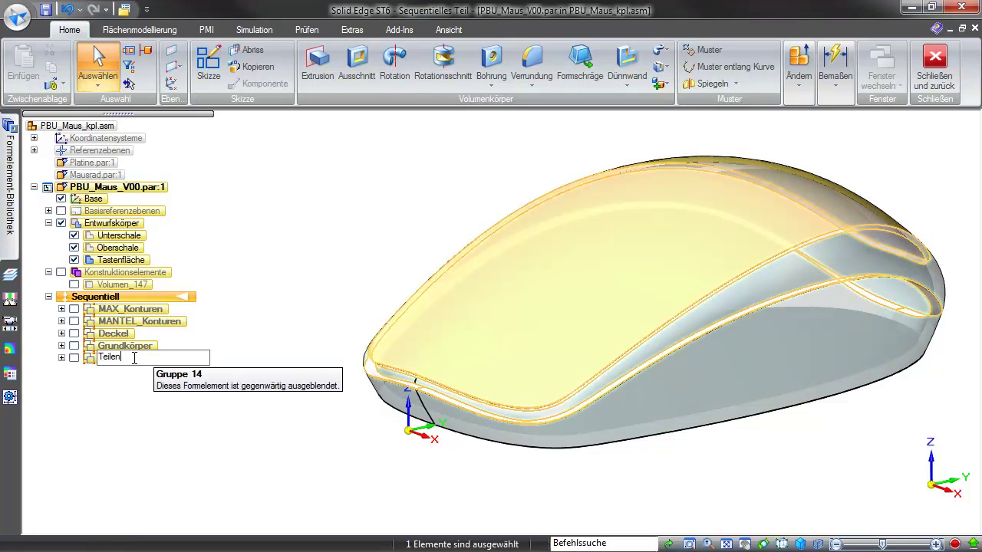
key(Return)
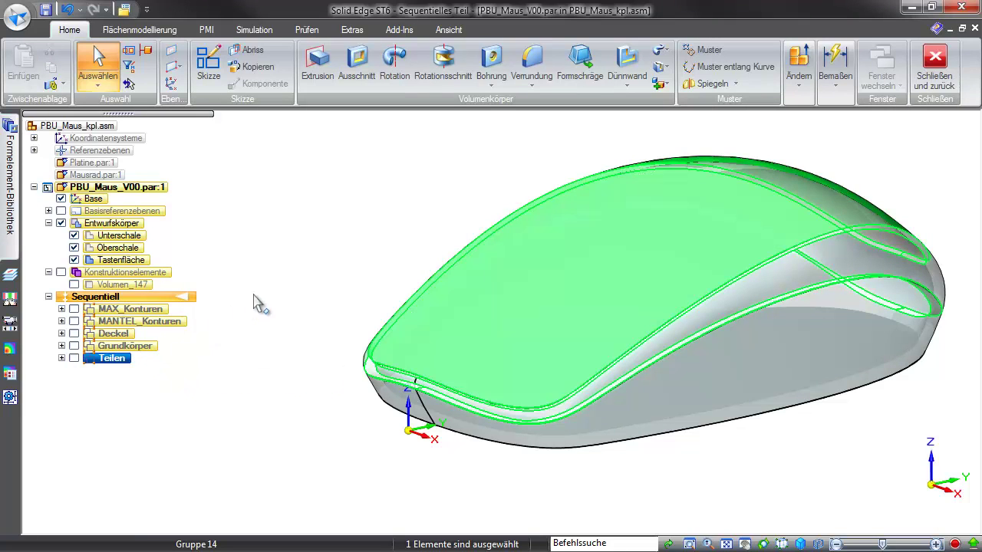
click(269, 297)
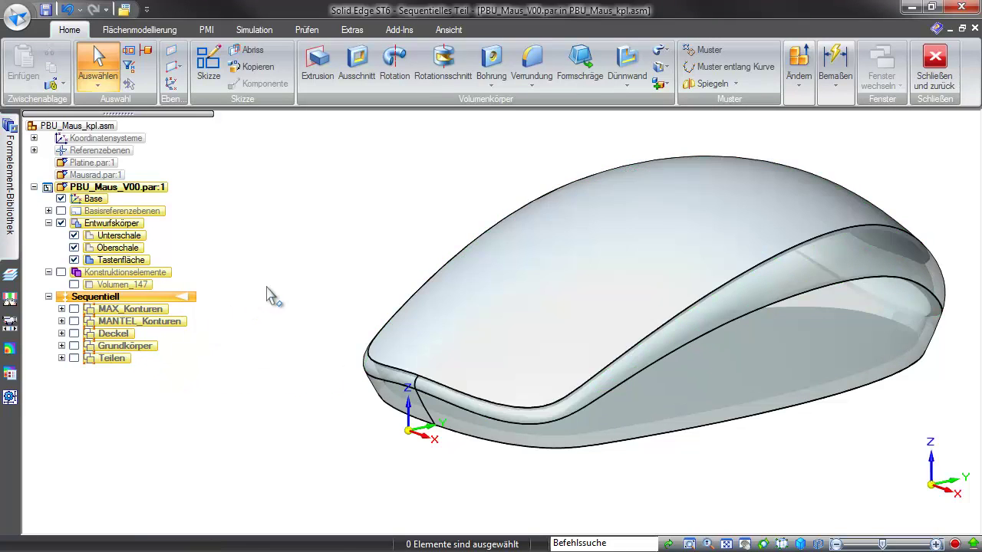
- Hide the design bodies and copy the wheel faces from Mausrad.par as InterPart-Kopie 2
click(61, 224)
click(62, 86)
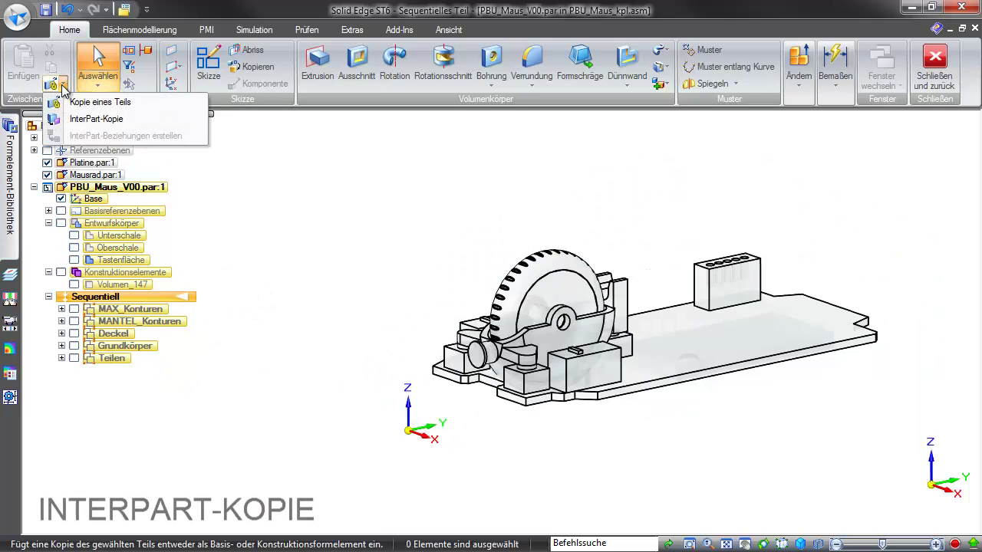
click(111, 120)
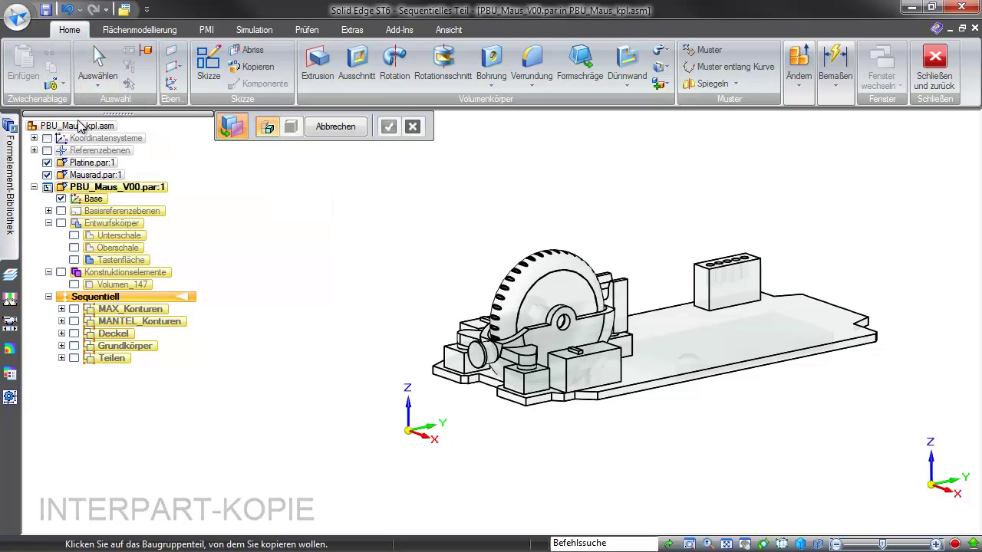
click(508, 296)
click(547, 293)
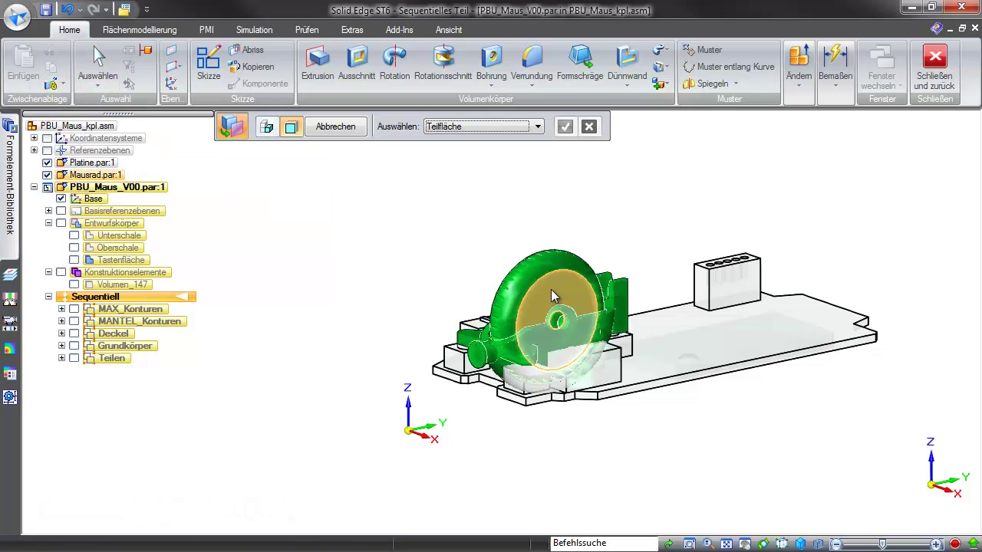
key(Return)
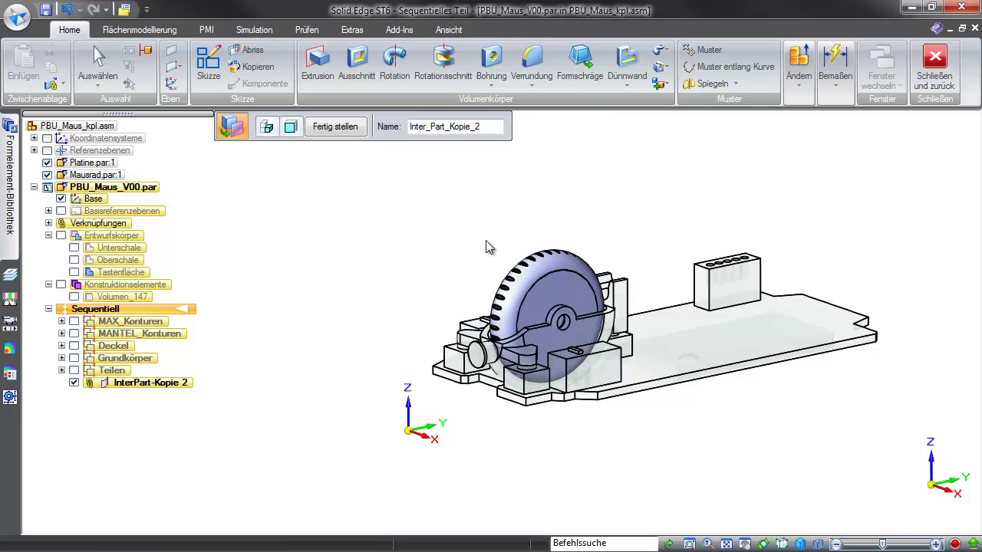
click(335, 127)
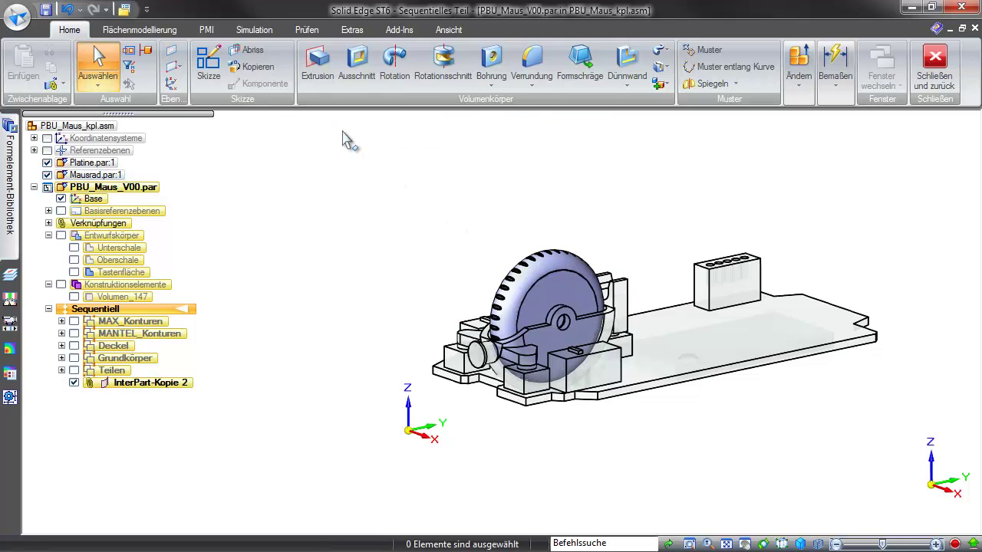
- Create a 1,00 mm outward offset surface of the wheel's face chain
click(170, 33)
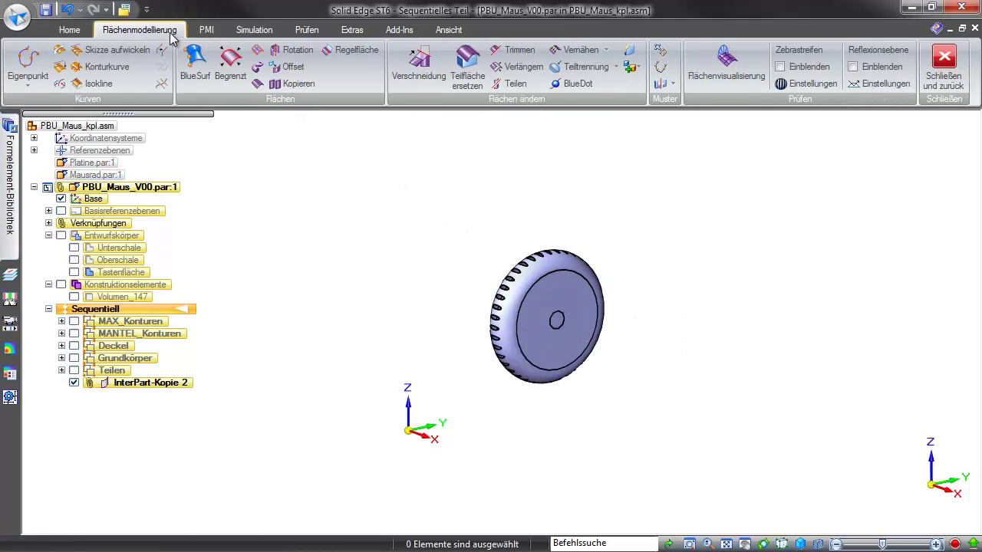
click(290, 66)
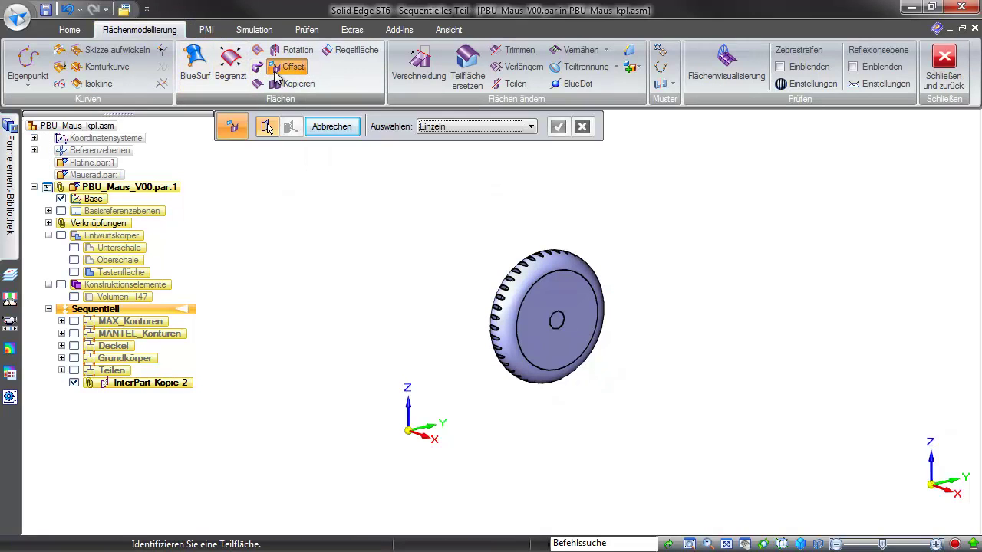
click(451, 127)
click(448, 146)
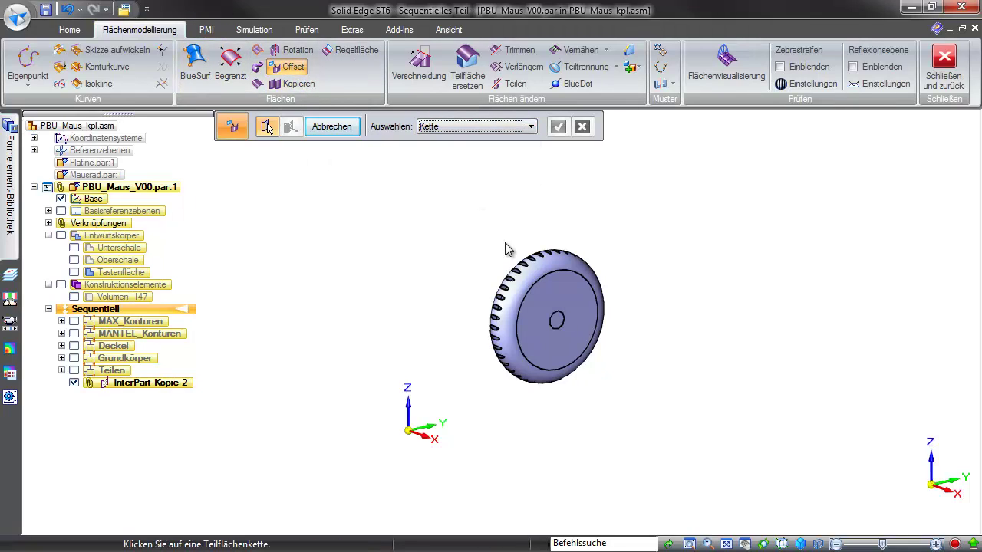
click(530, 288)
click(558, 128)
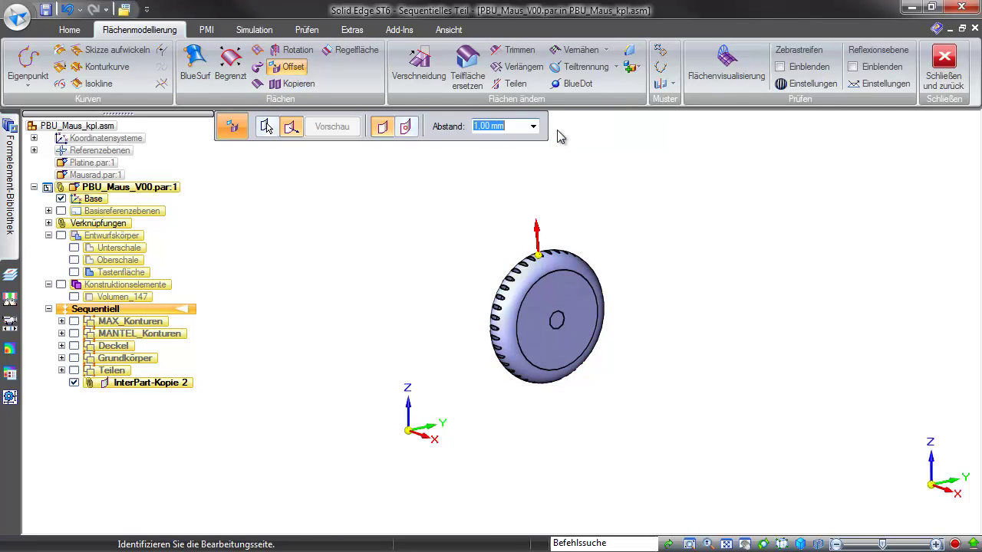
click(474, 198)
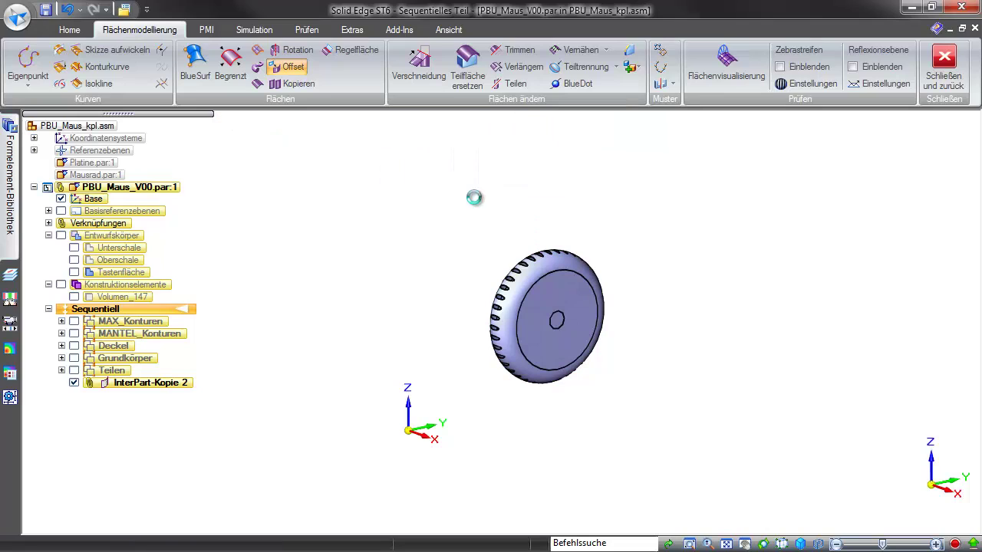
click(341, 132)
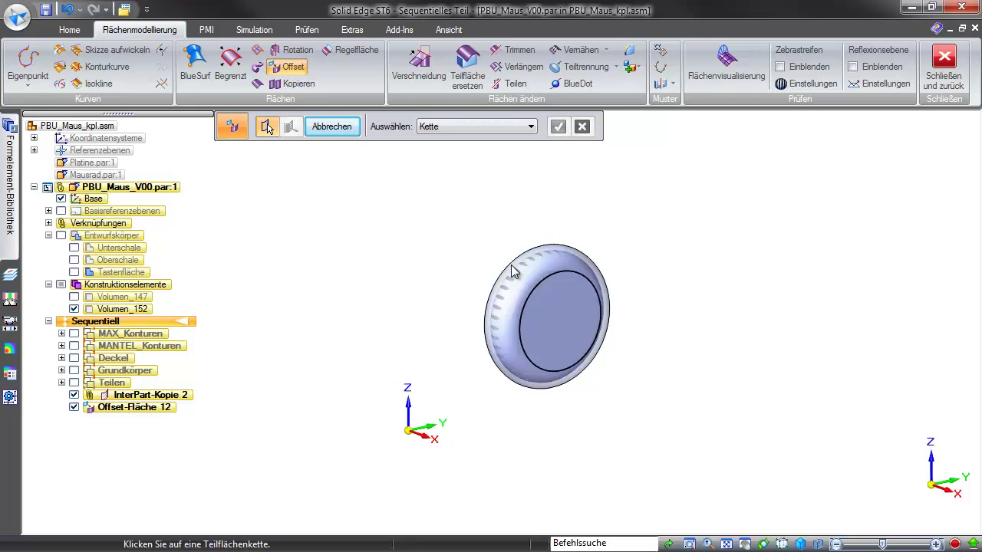
- Create a second 1,00 mm offset surface around the wheel faces
click(510, 263)
right_click(494, 239)
click(494, 239)
click(335, 126)
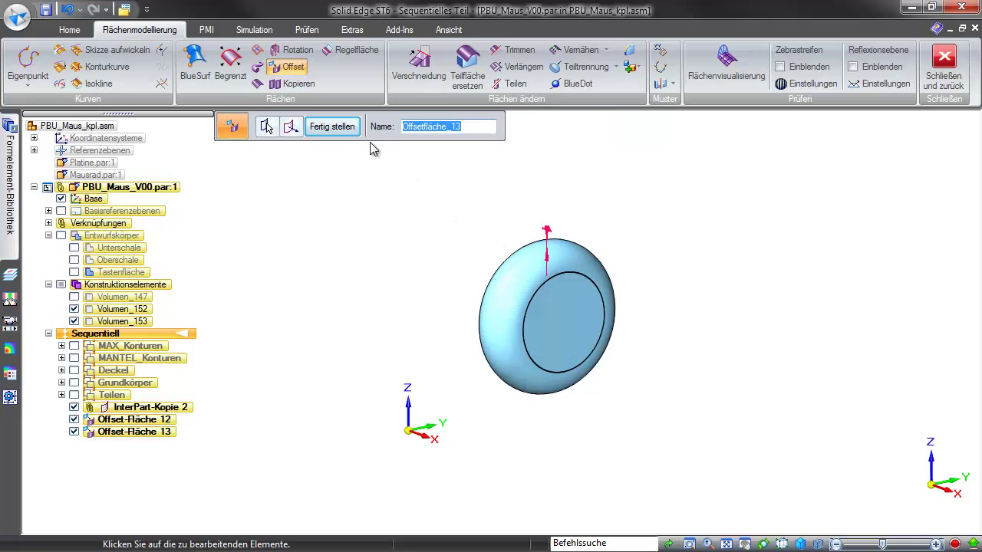
click(341, 127)
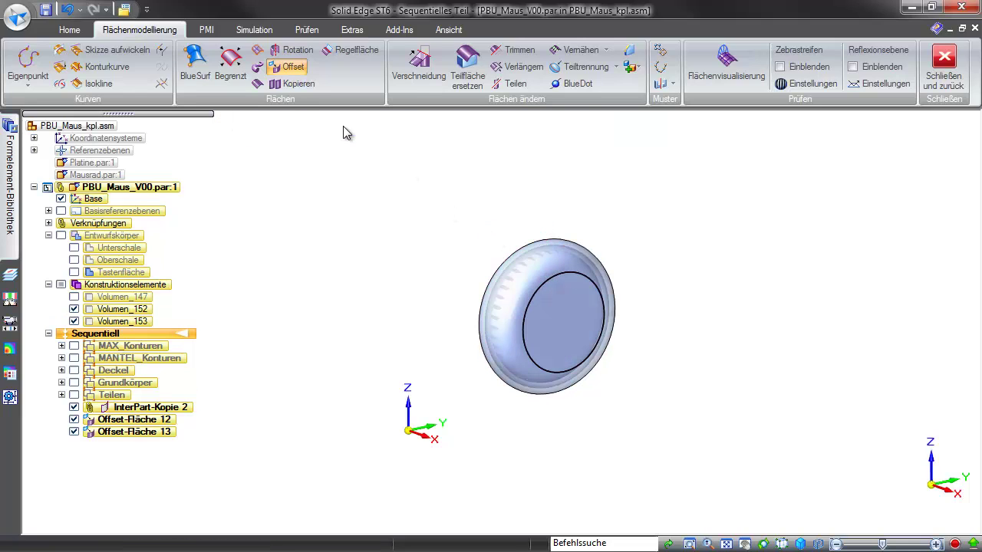
- Hide InterPart-Kopie 2, show Tastenfläche, and subtract Volumen_153 from the button body
click(74, 407)
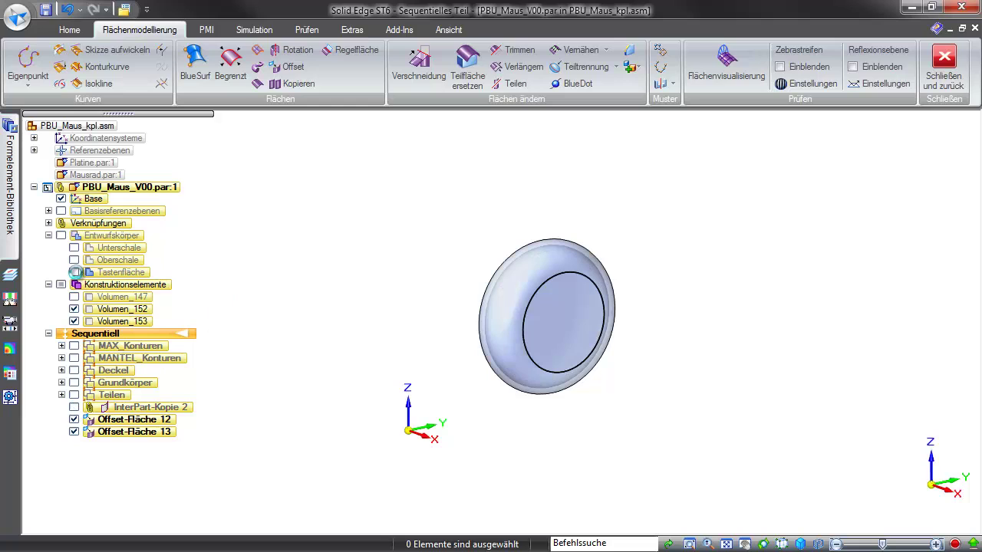
click(75, 273)
click(630, 66)
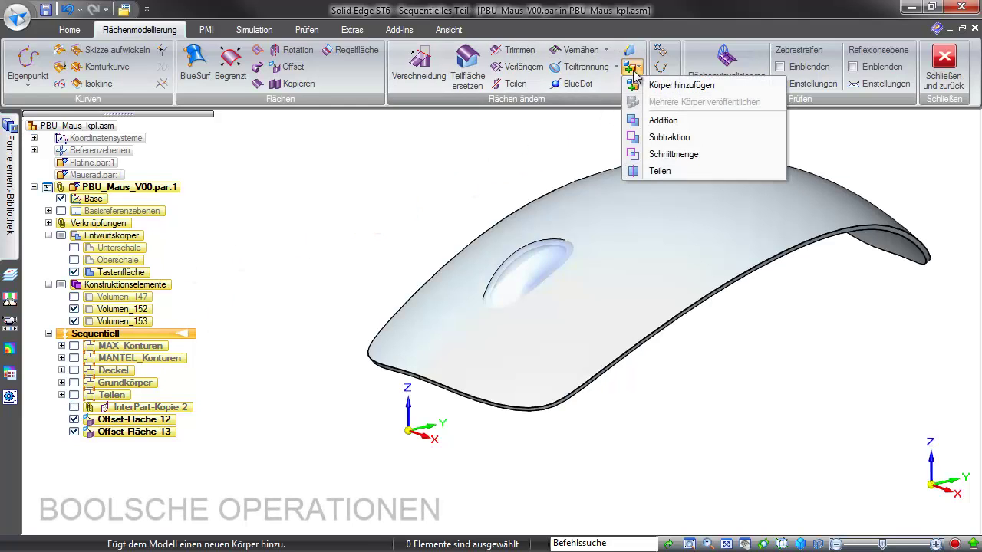
click(627, 137)
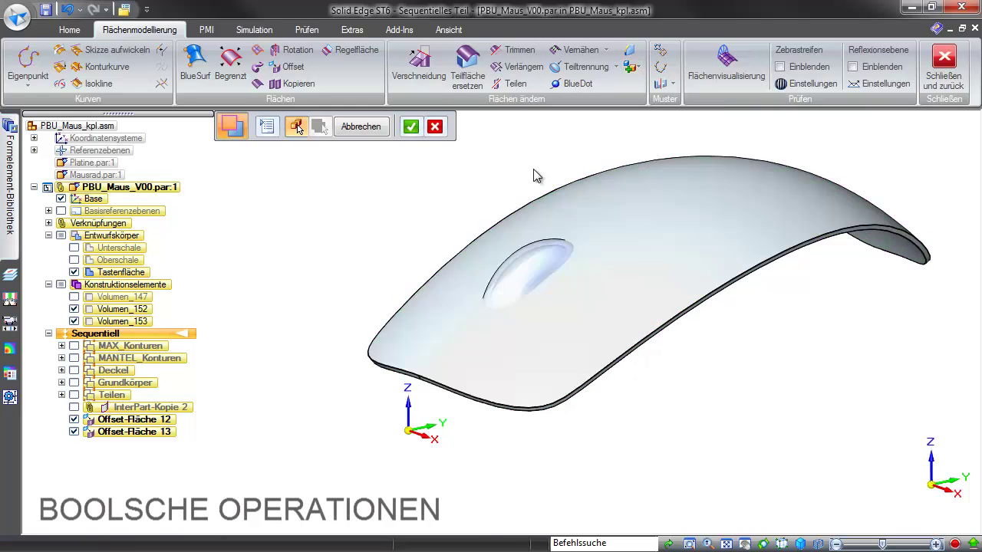
click(528, 198)
right_click(520, 264)
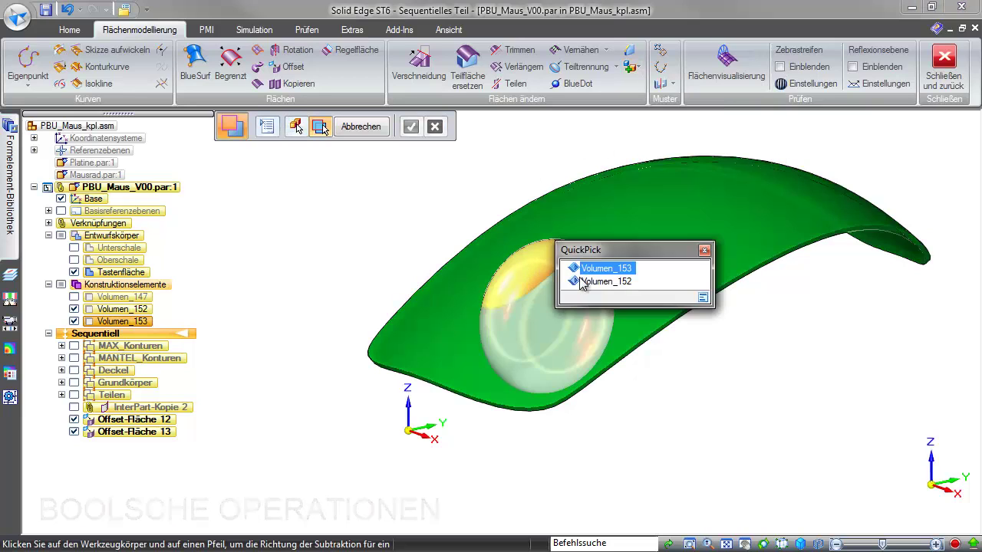
click(590, 262)
click(411, 127)
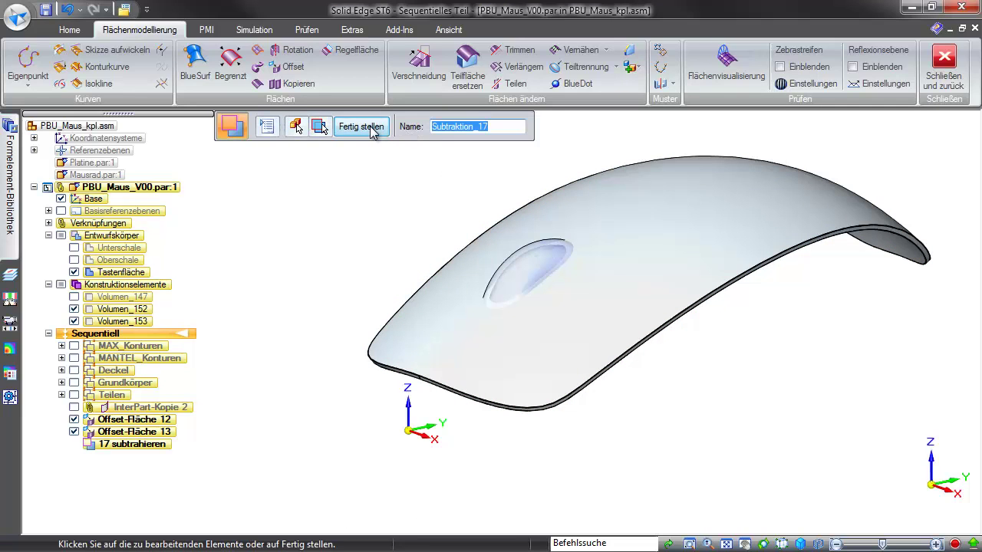
click(361, 127)
- Split Tastenfläche with the offset body Volumen_152, then hide Tastenfläche and show Oberschale
click(634, 67)
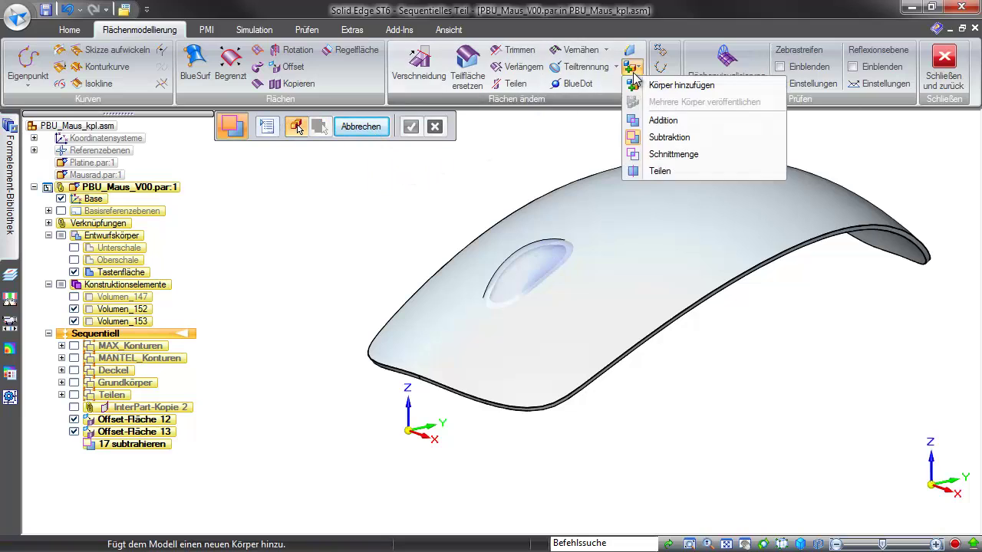
click(658, 133)
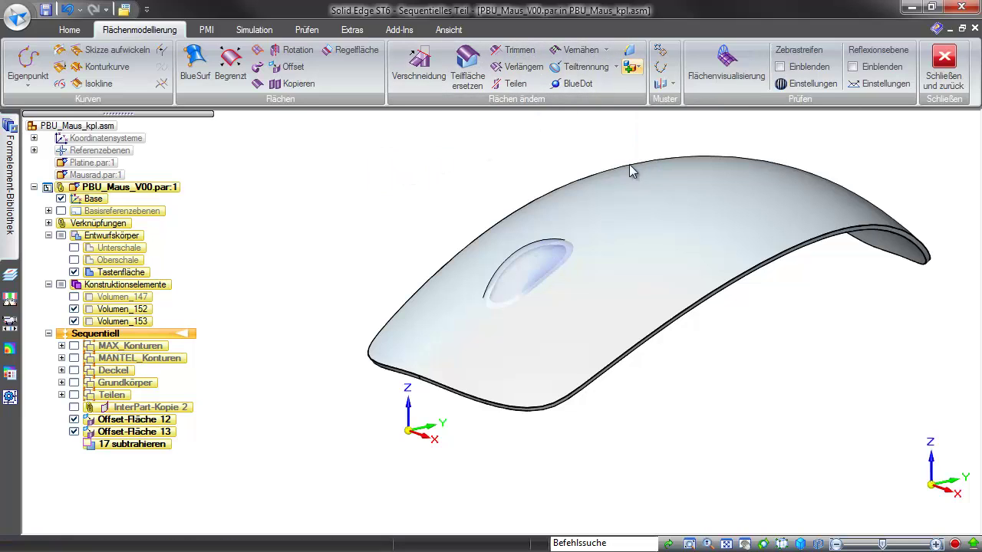
click(536, 210)
click(525, 248)
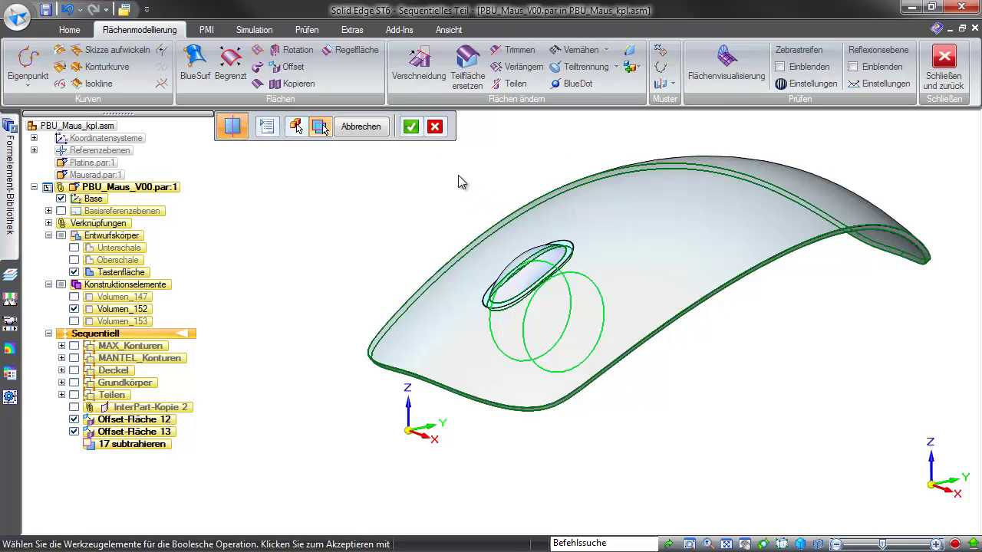
click(411, 126)
click(361, 127)
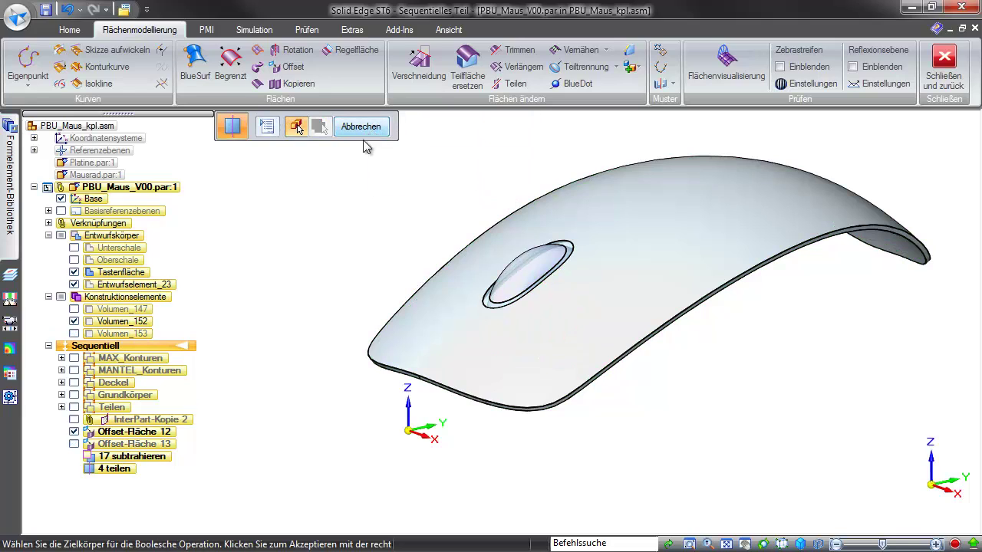
click(74, 272)
click(74, 260)
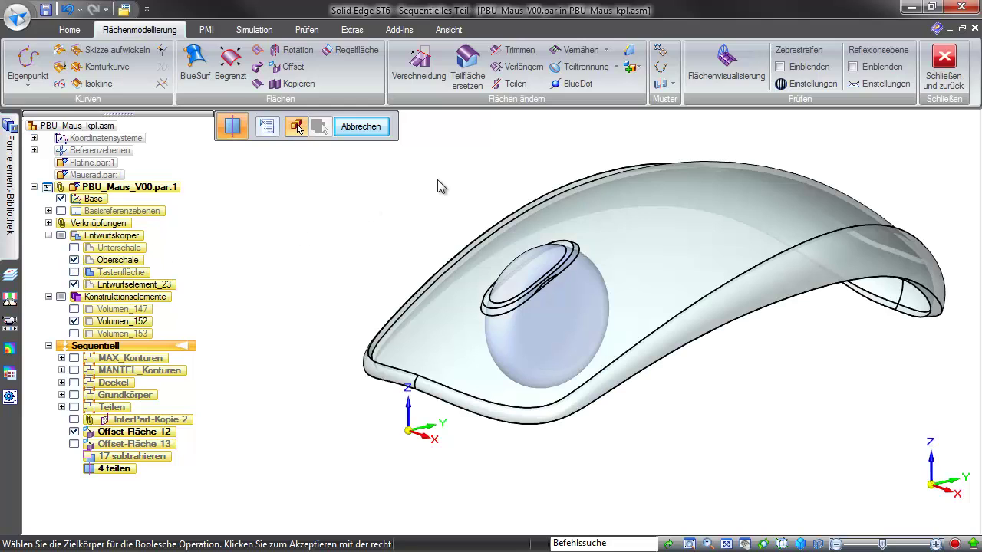
- Subtract the wheel sphere from Oberschale as 18 subtrahieren, then hide Offset-Fläche 12
click(636, 67)
click(644, 136)
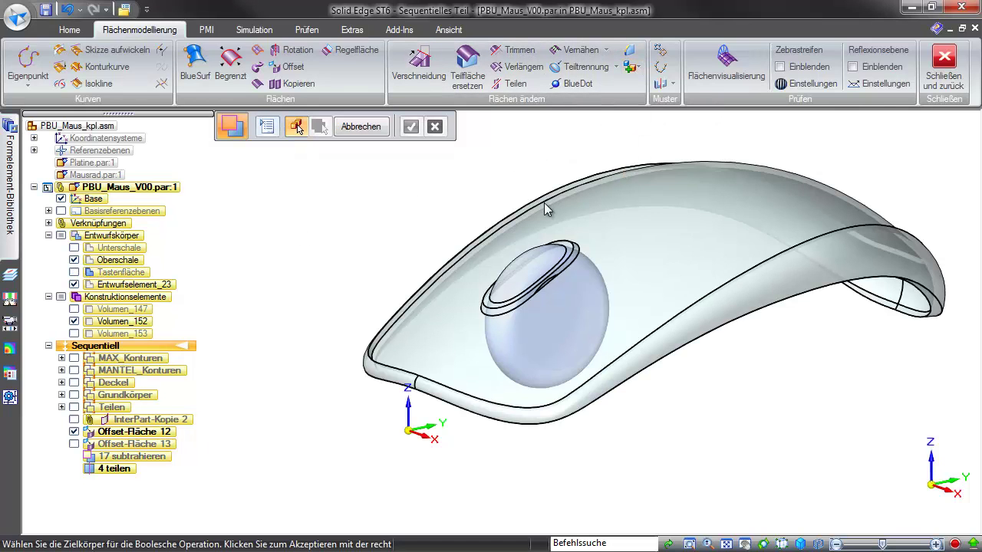
click(484, 231)
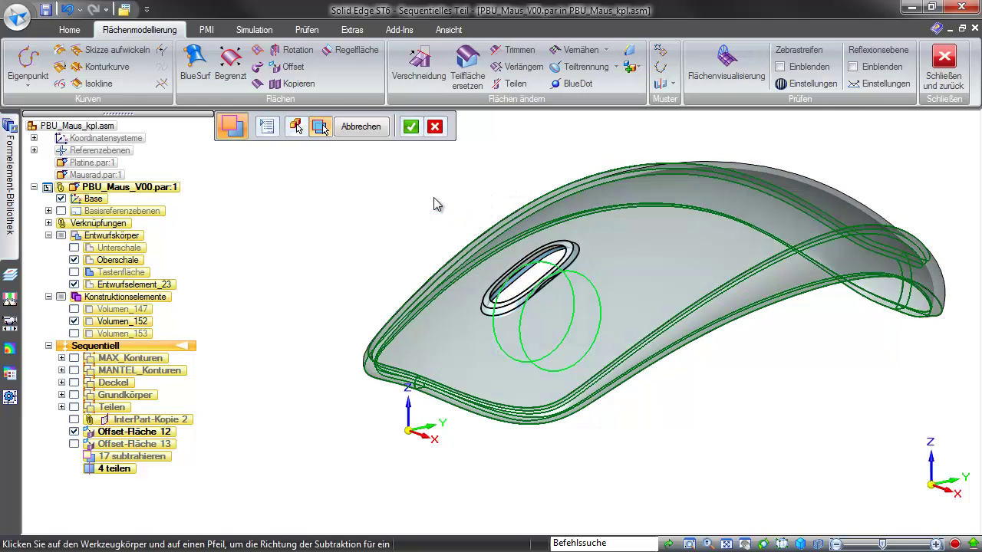
click(545, 315)
click(357, 127)
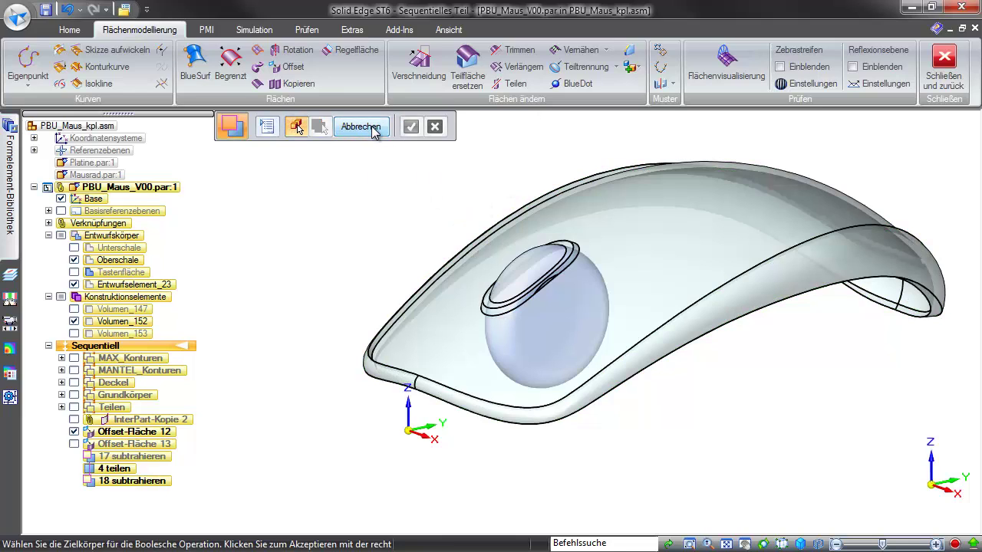
click(74, 431)
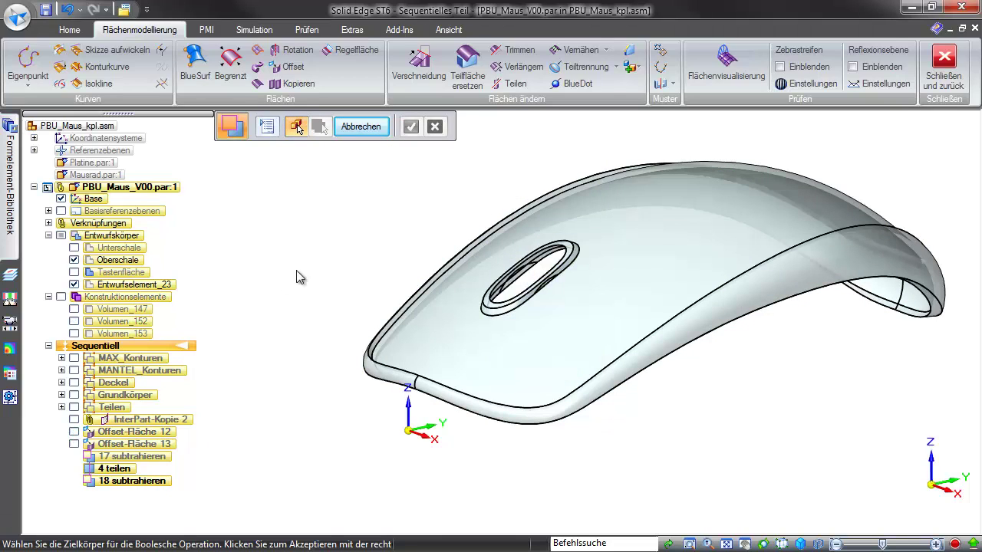
- Add Entwurfselement_23 to Oberschale as Addition 13
click(662, 83)
click(637, 123)
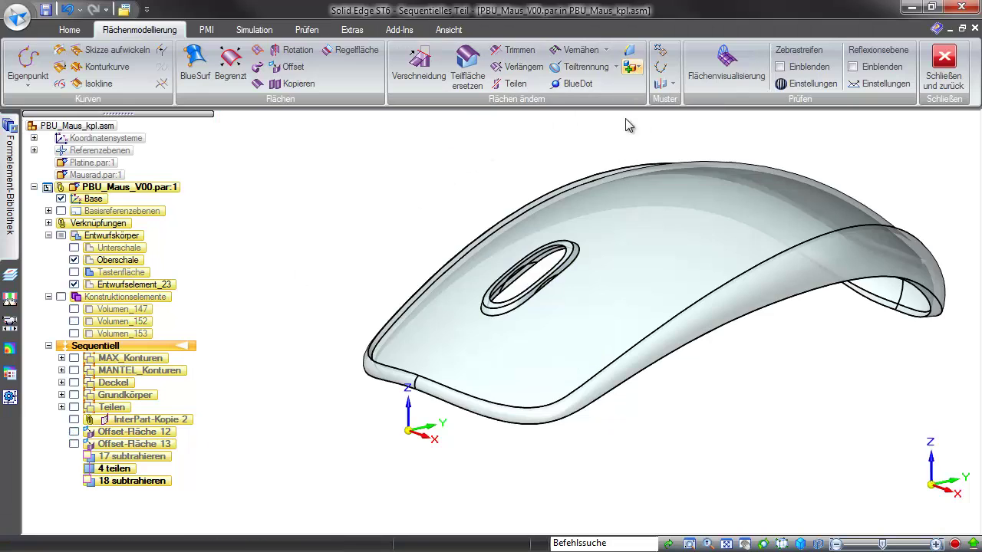
click(577, 197)
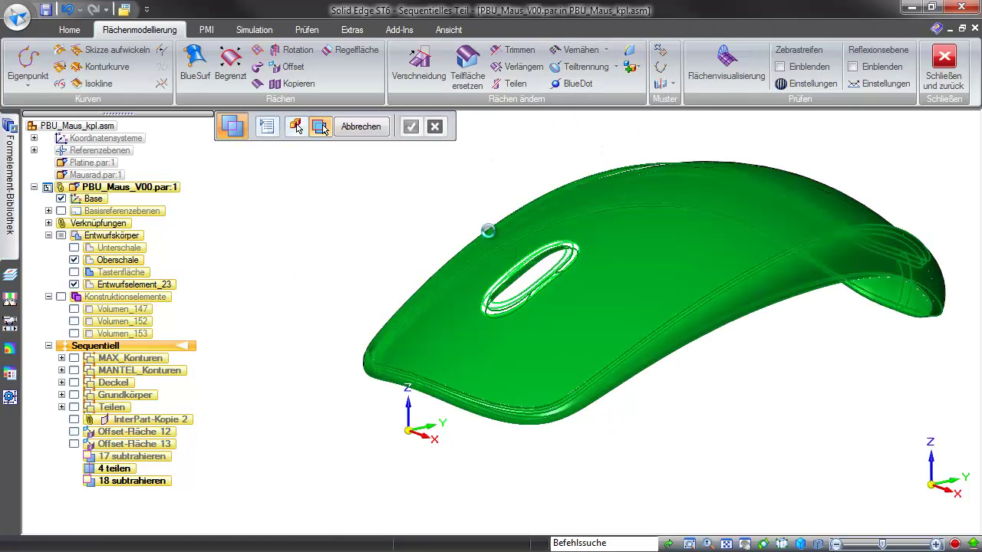
right_click(483, 202)
click(411, 126)
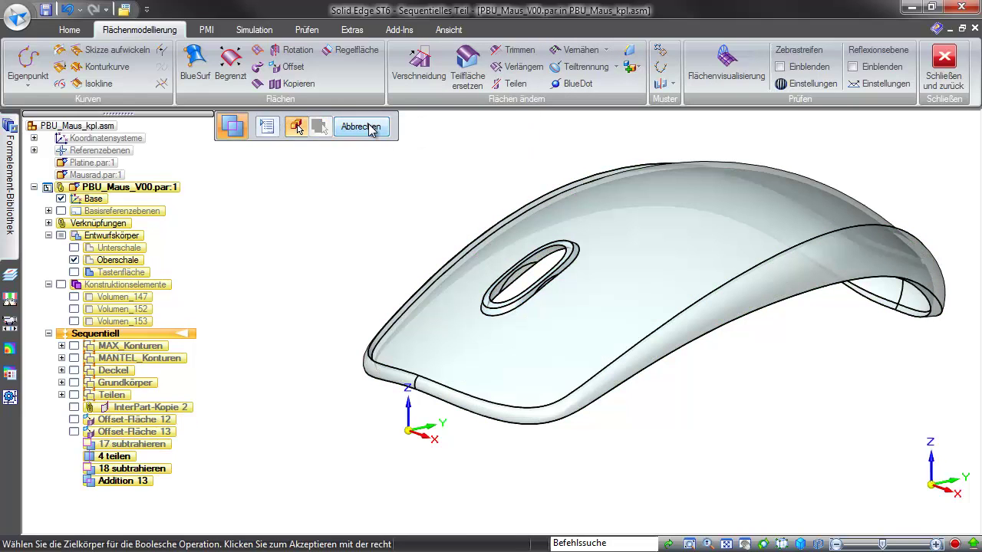
click(371, 127)
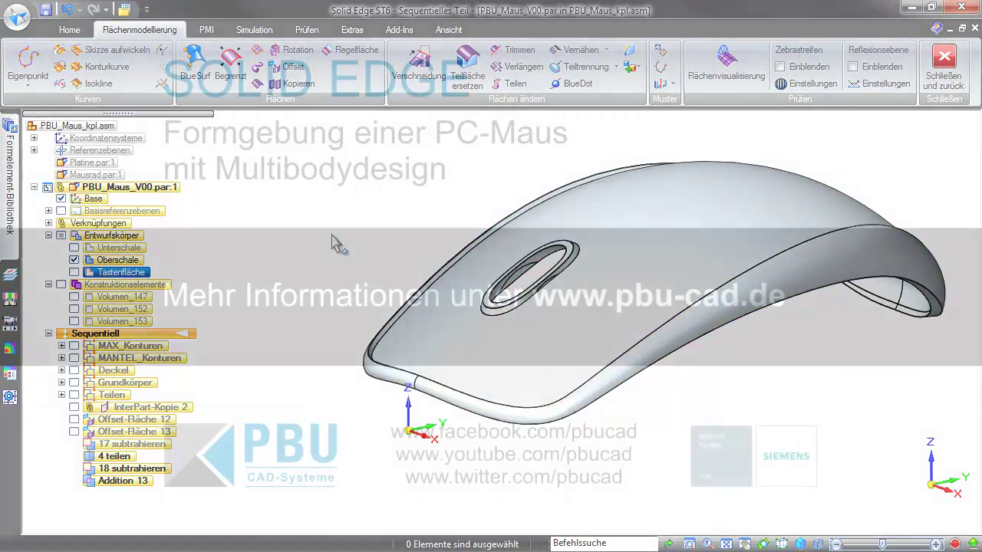